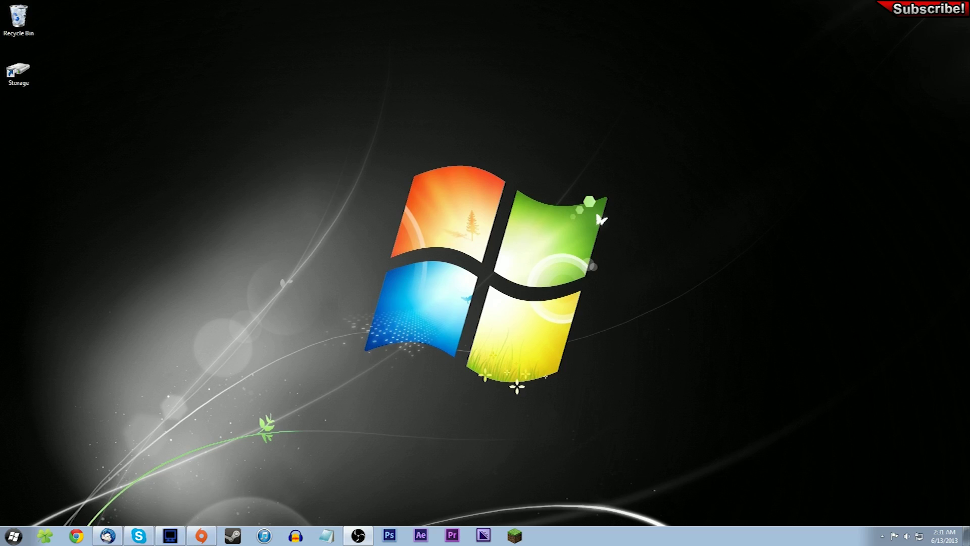
- Centre the OBS window on screen, then slide it off the left screen edge
{"action": "left_click_drag", "start_coordinate": [165, 133], "coordinate": [0, 131]}
{"action": "left_click_drag", "start_coordinate": [11, 115], "coordinate": [5, 292]}
- Start Camtasia Studio 8's Record the Screen from the Start menu, then select the Recycle Bin and Storage icons
{"action": "left_click", "coordinate": [14, 536]}
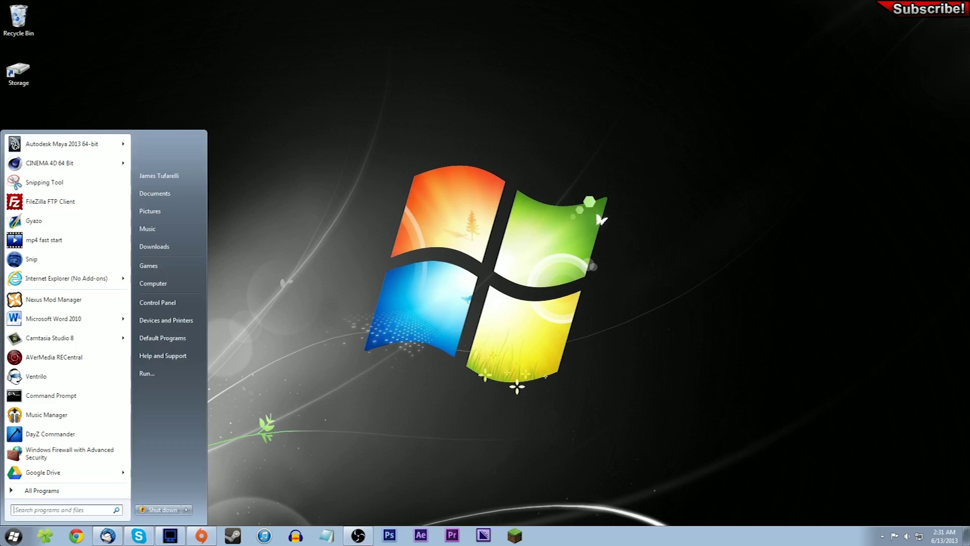
{"action": "mouse_move", "coordinate": [123, 343]}
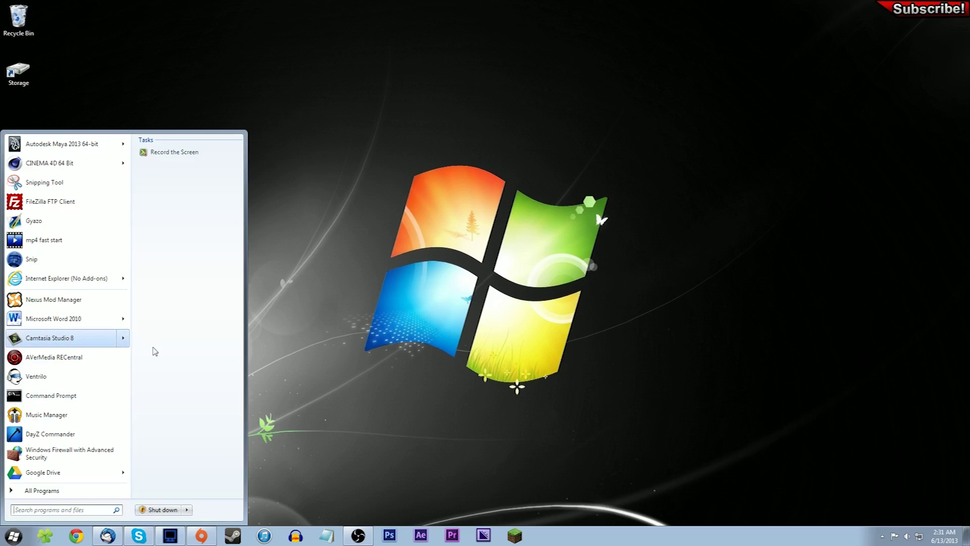
{"action": "left_click", "coordinate": [169, 154]}
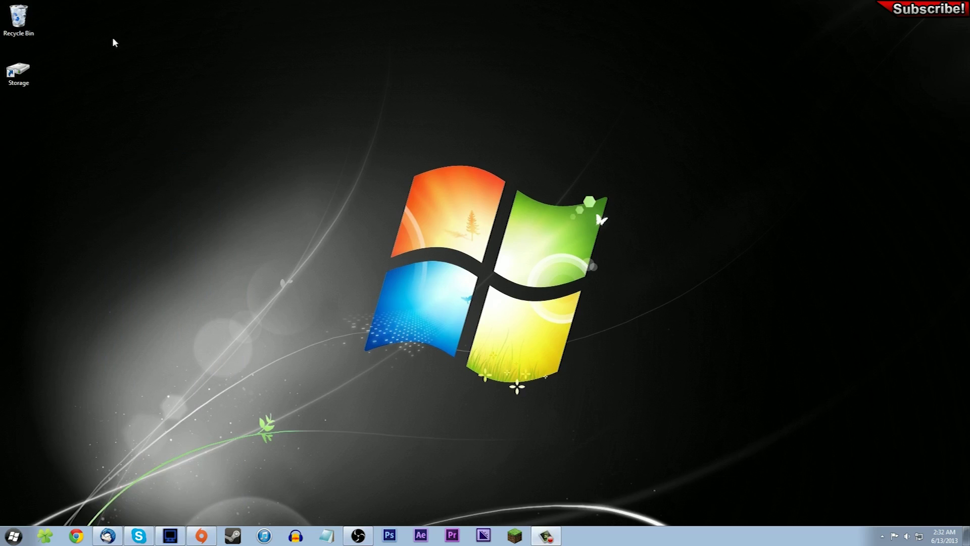
{"action": "left_click_drag", "start_coordinate": [112, 39], "coordinate": [466, 285]}
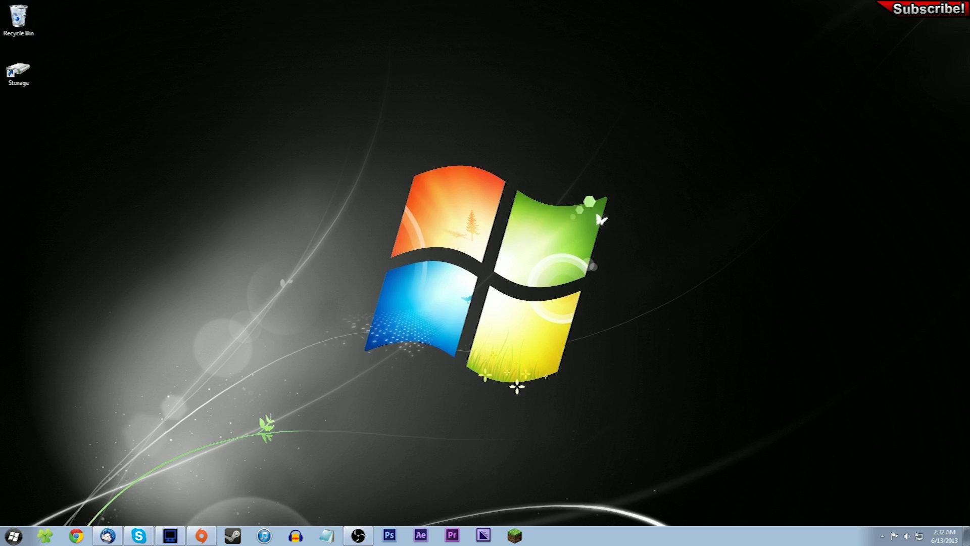
{"action": "left_click_drag", "start_coordinate": [967, 2], "coordinate": [22, 502]}
{"action": "left_click", "coordinate": [152, 256]}
{"action": "left_click", "coordinate": [358, 535]}
{"action": "left_click_drag", "start_coordinate": [450, 131], "coordinate": [410, 141]}
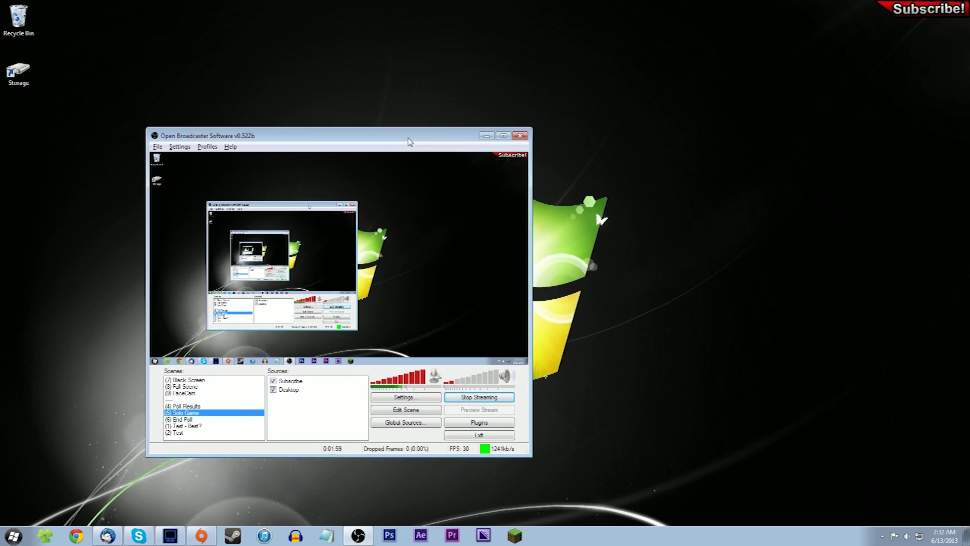
{"action": "key", "text": "super+Down"}
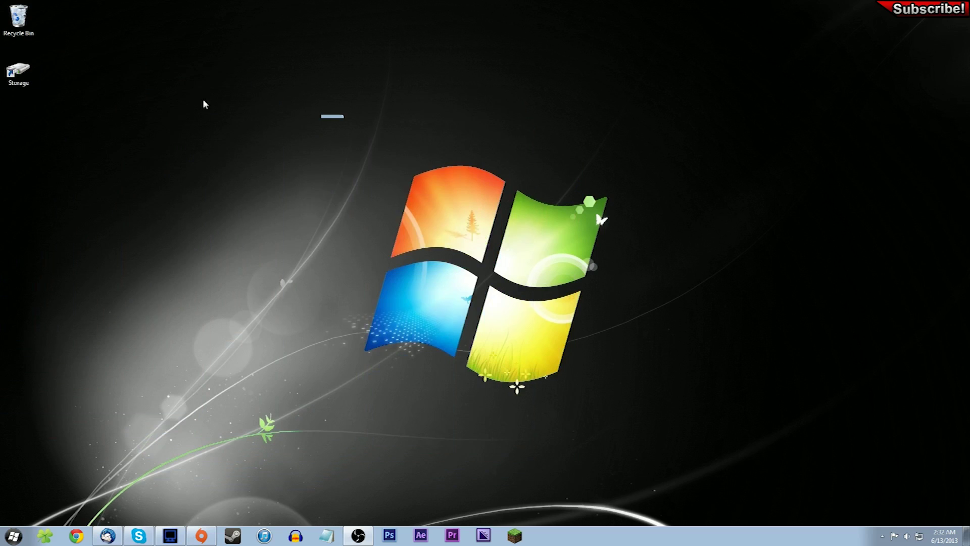
{"action": "left_click_drag", "start_coordinate": [209, 17], "coordinate": [534, 176]}
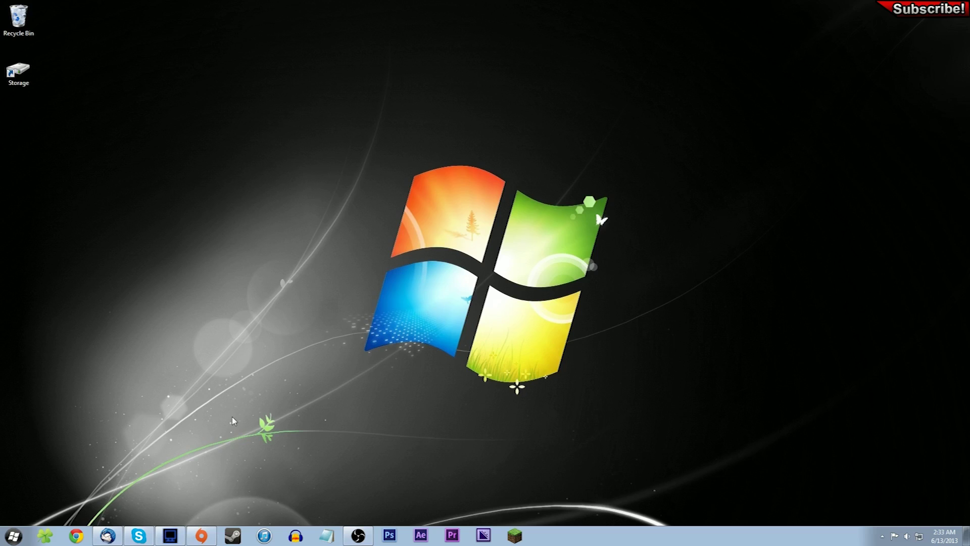
{"action": "left_click", "coordinate": [170, 536]}
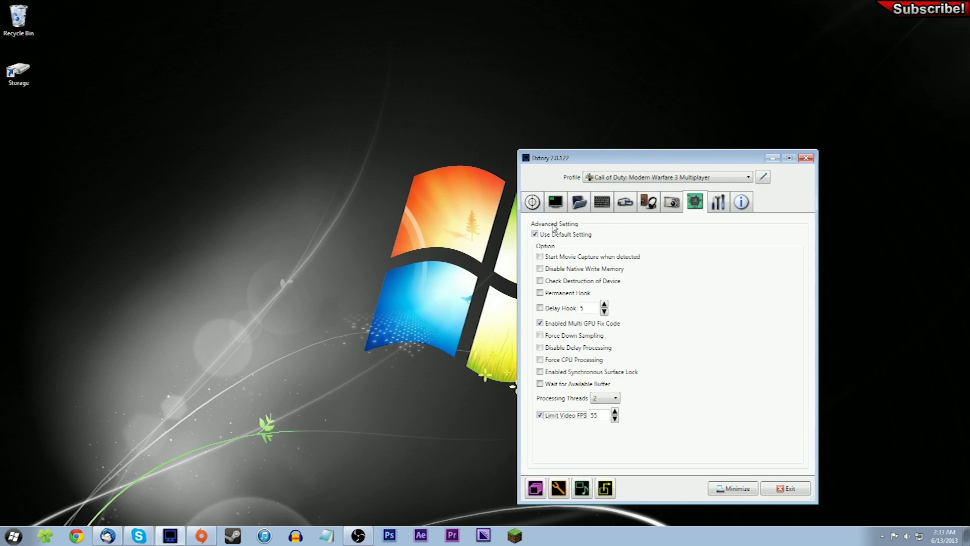
- Review Dxtory's Overlay and Movie settings, keeping Lagarith codec mode YUY2 and scaling at 100%
{"action": "left_click", "coordinate": [555, 202]}
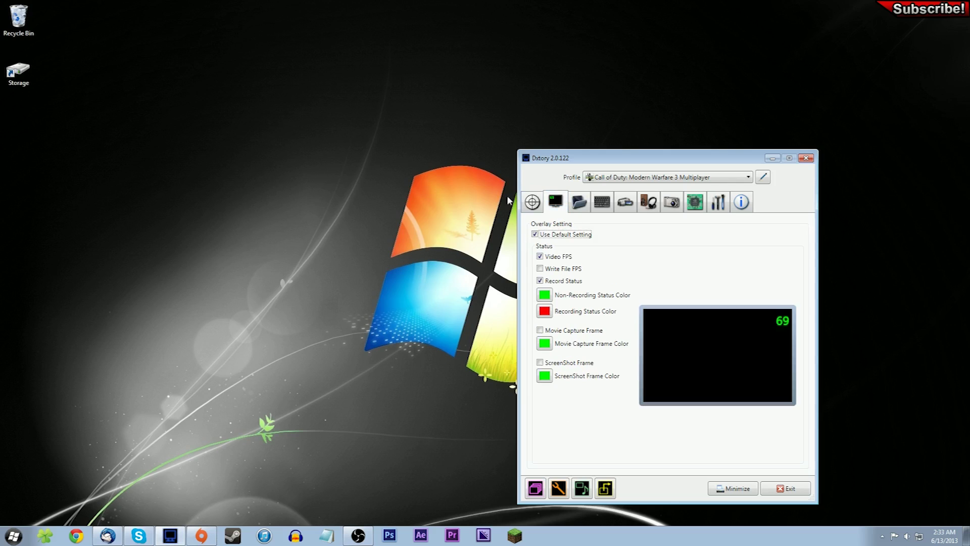
{"action": "left_click", "coordinate": [634, 203]}
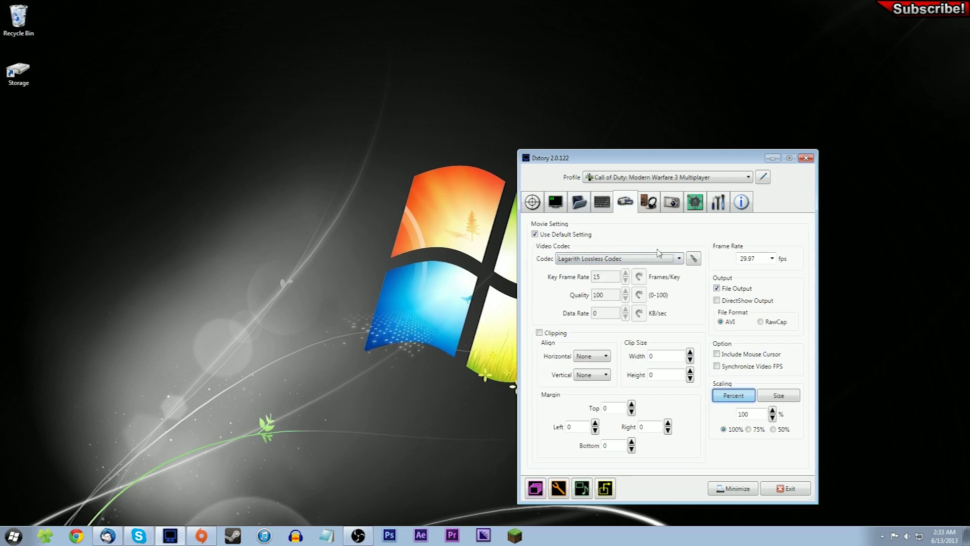
{"action": "left_click", "coordinate": [692, 258]}
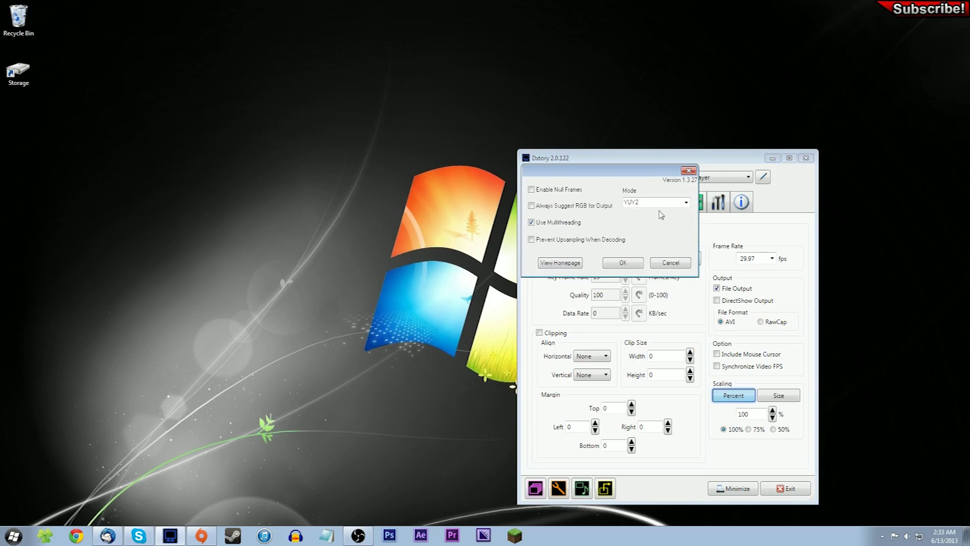
{"action": "left_click", "coordinate": [673, 202]}
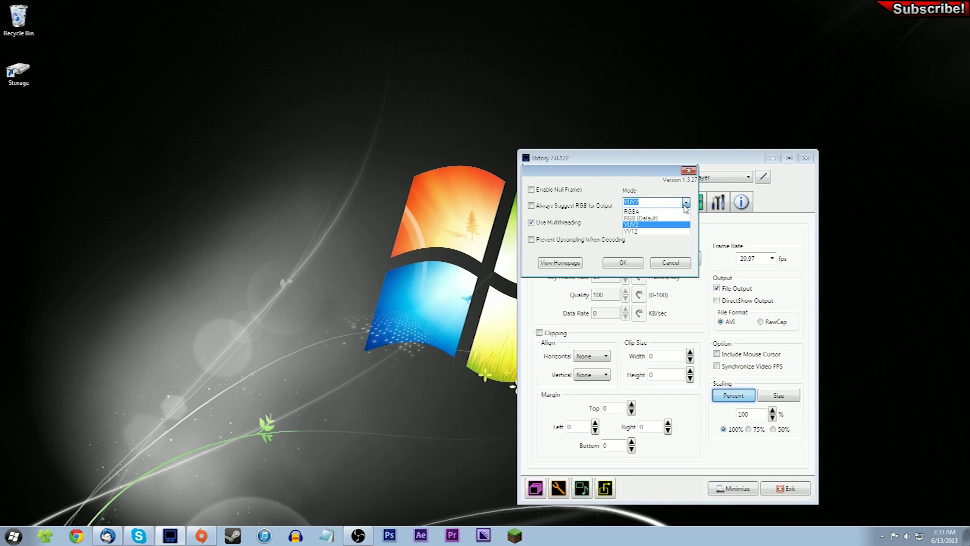
{"action": "left_click", "coordinate": [686, 208]}
{"action": "left_click", "coordinate": [638, 263]}
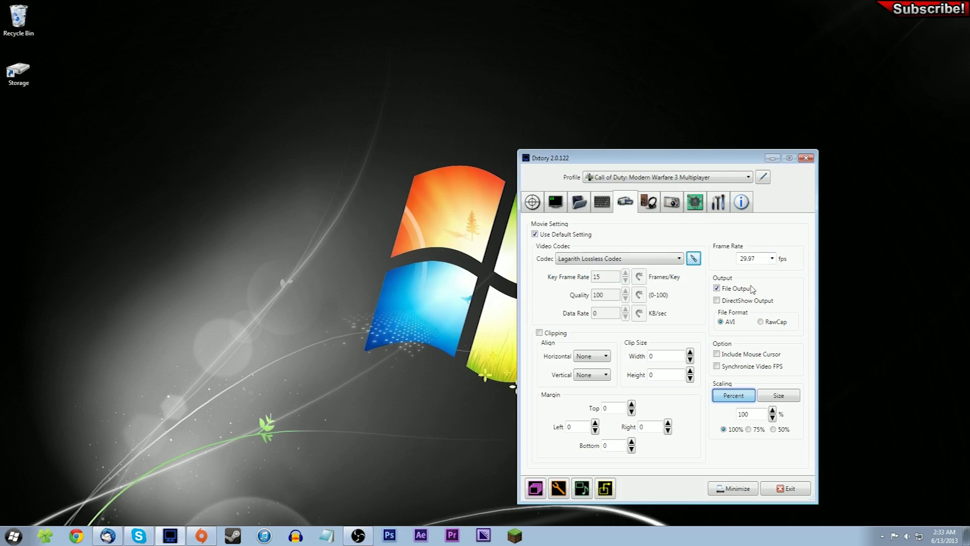
{"action": "left_click", "coordinate": [723, 429]}
- Set audio source 2 to the Yeti Stereo Microphone at volume 100, then restart Dxtory
{"action": "left_click", "coordinate": [655, 201]}
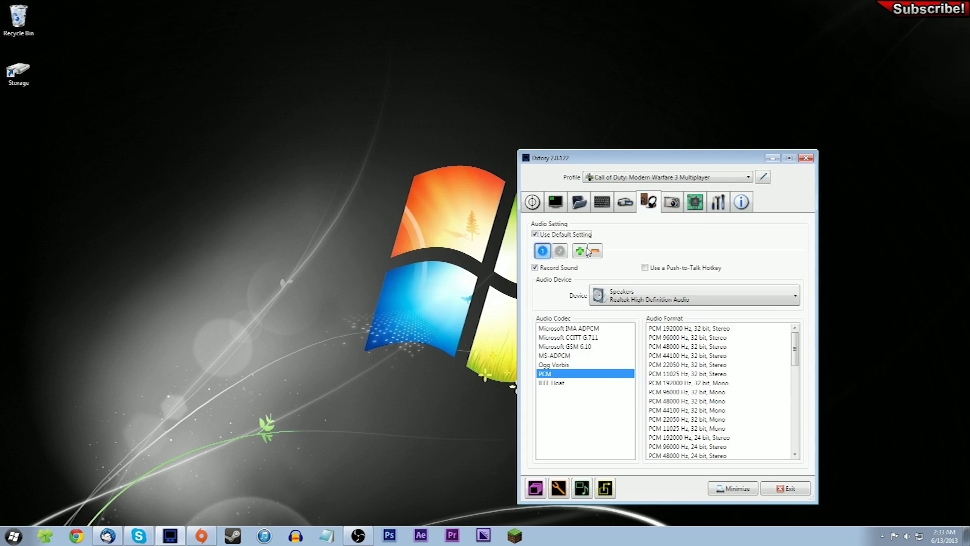
{"action": "left_click", "coordinate": [560, 251]}
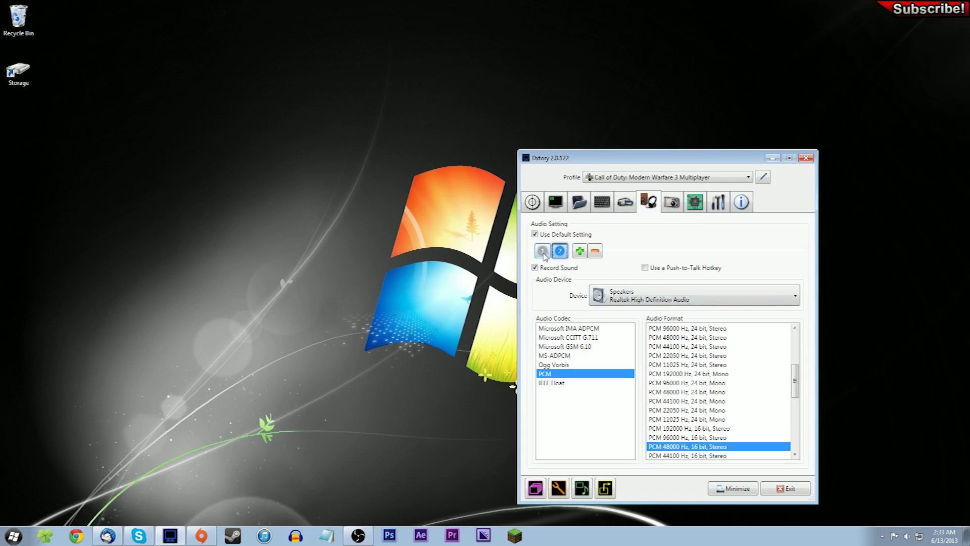
{"action": "left_click", "coordinate": [632, 302]}
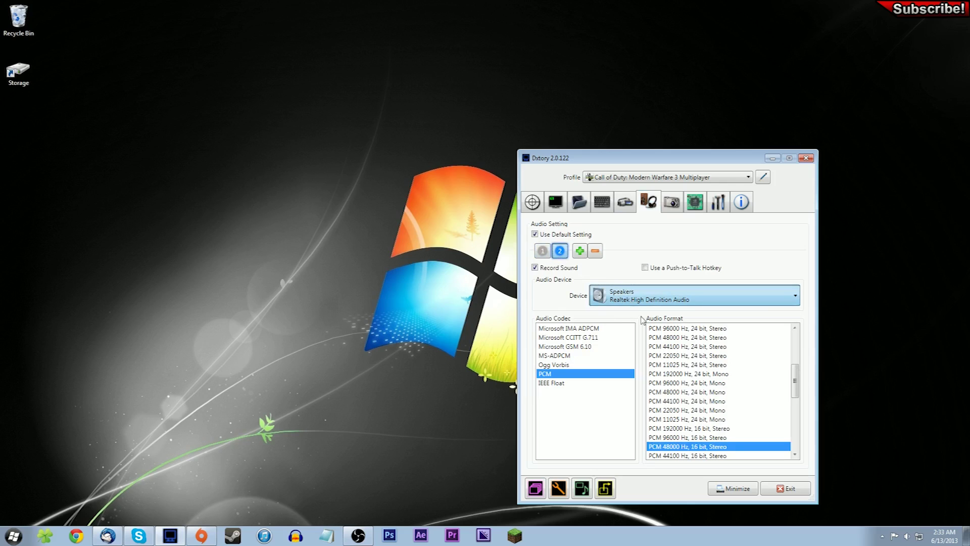
{"action": "left_click", "coordinate": [646, 410]}
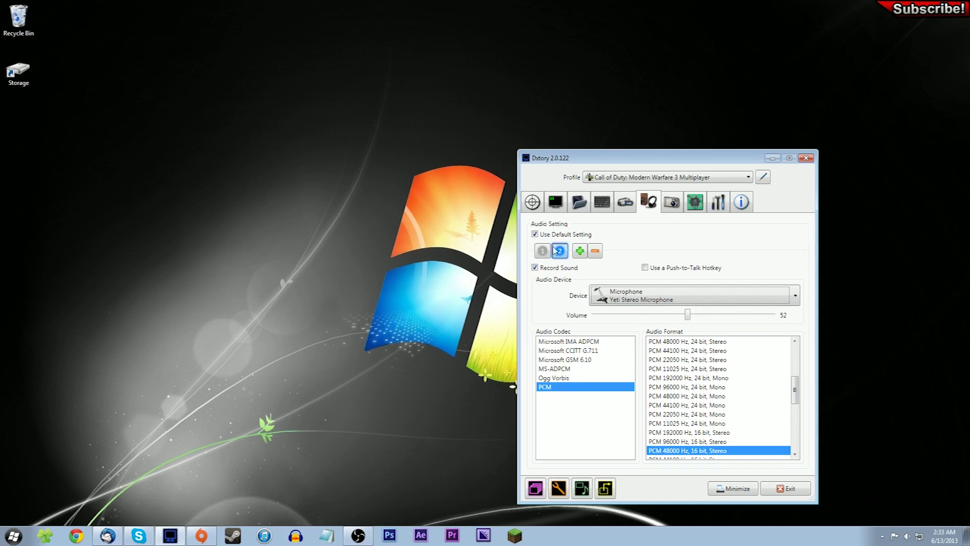
{"action": "left_click_drag", "start_coordinate": [689, 316], "coordinate": [796, 324]}
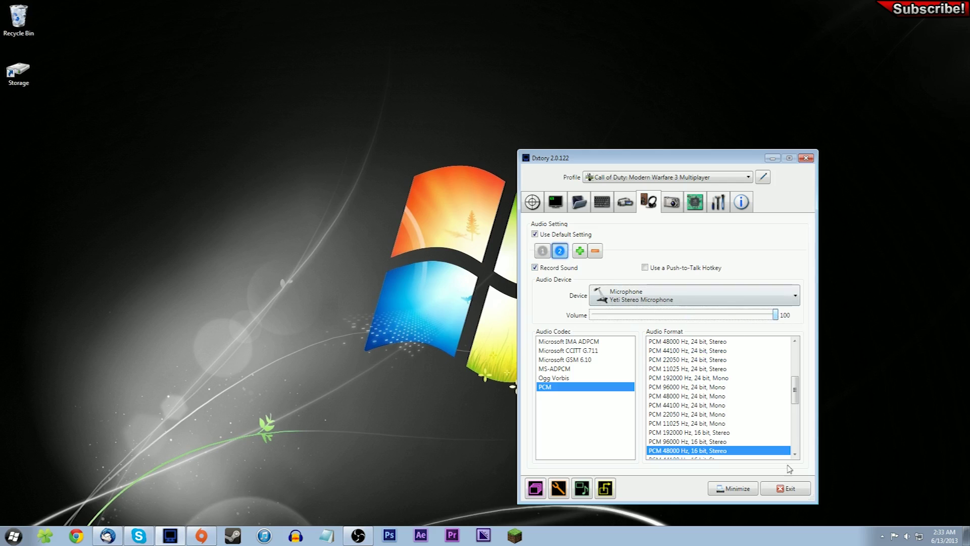
{"action": "left_click", "coordinate": [800, 489]}
{"action": "left_click", "coordinate": [171, 536]}
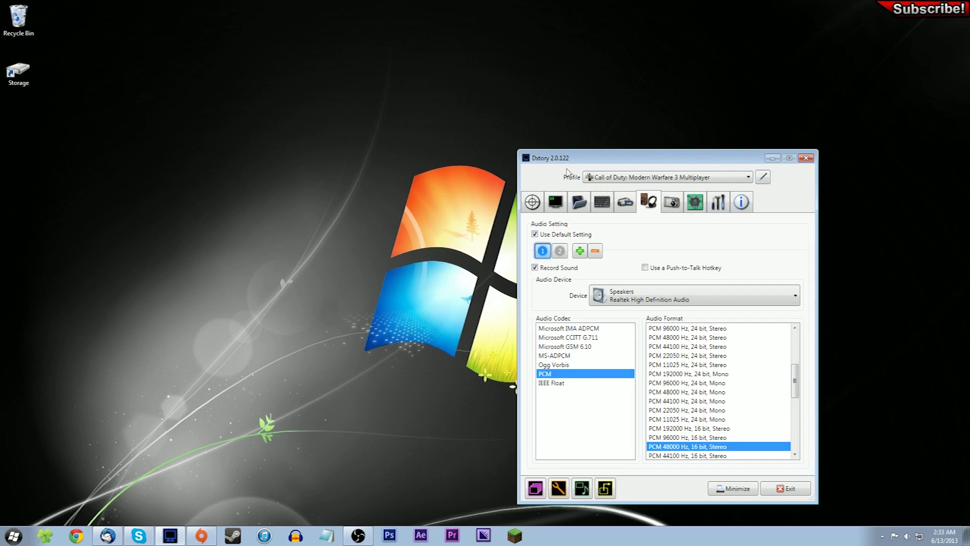
- Minimize the Dxtory window, leaving the bare desktop visible
{"action": "left_click", "coordinate": [772, 158]}
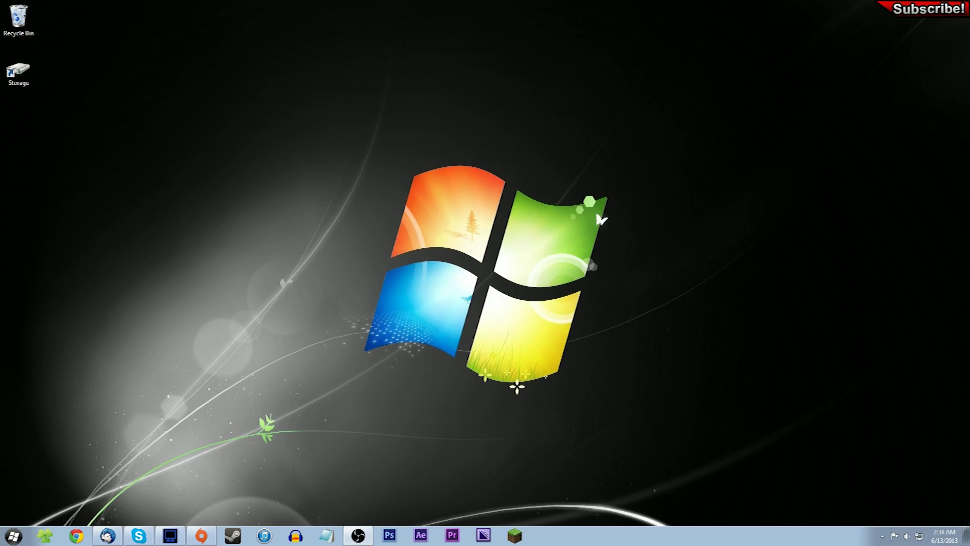
{"action": "left_click_drag", "start_coordinate": [496, 163], "coordinate": [635, 117]}
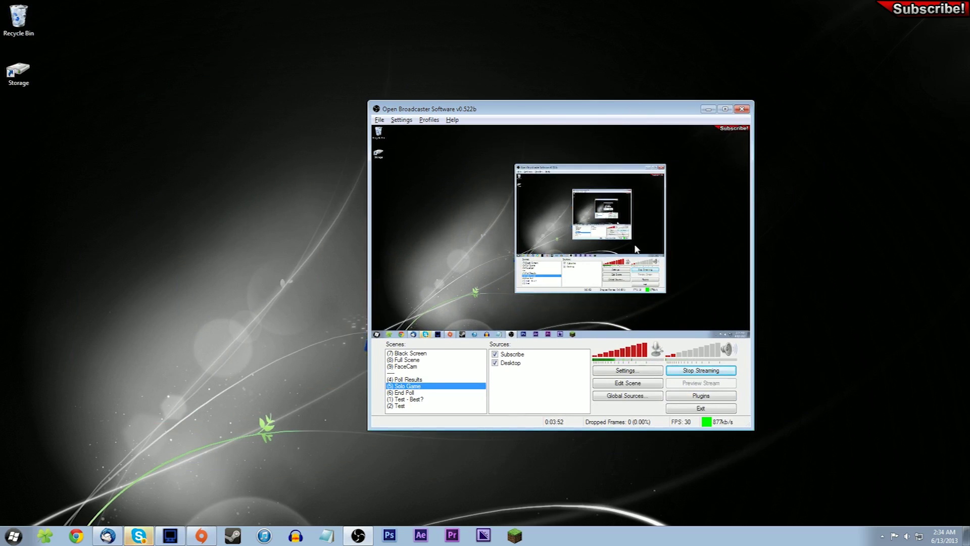
{"action": "left_click_drag", "start_coordinate": [648, 107], "coordinate": [0, 21]}
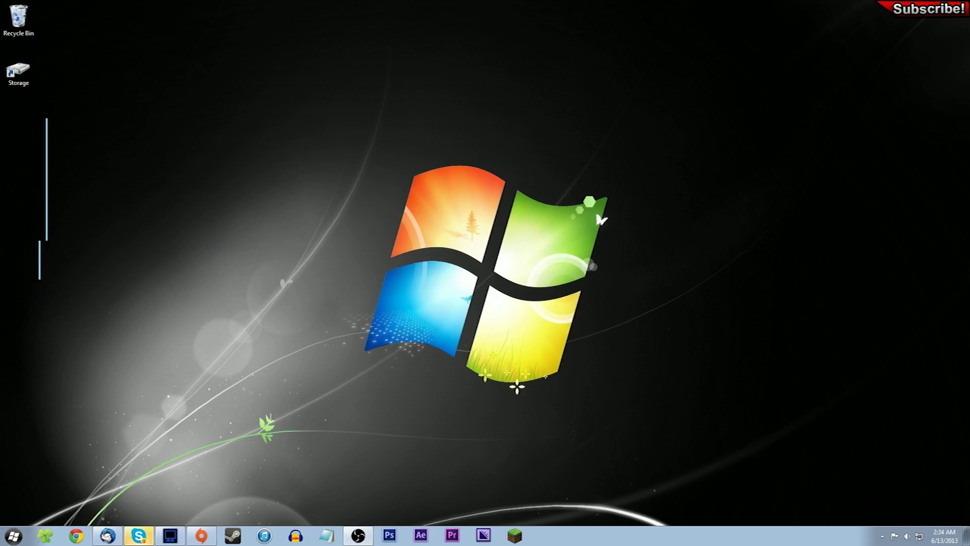
{"action": "left_click_drag", "start_coordinate": [89, 56], "coordinate": [154, 363]}
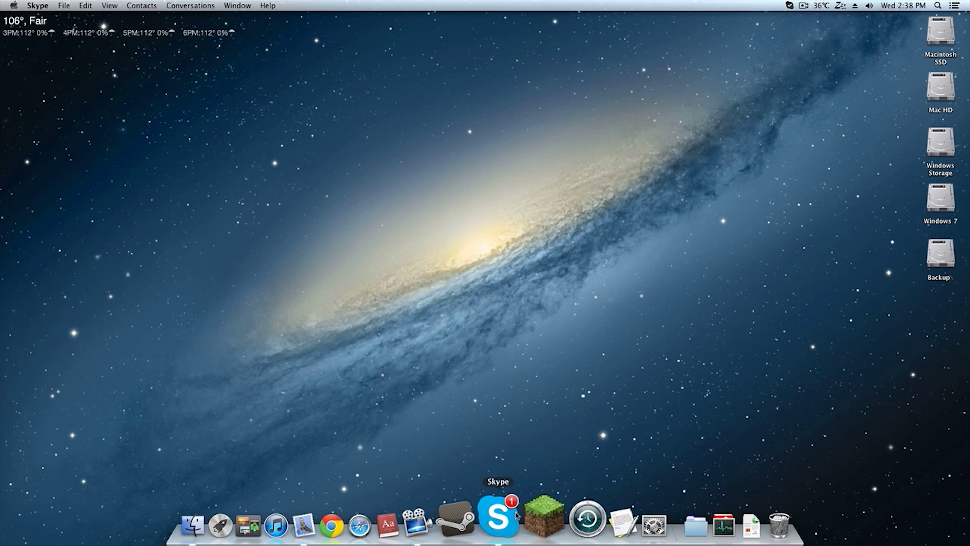
- Choose New Recording from ScreenFlow's Dock menu and continue the recording already in progress
{"action": "left_click", "coordinate": [452, 518]}
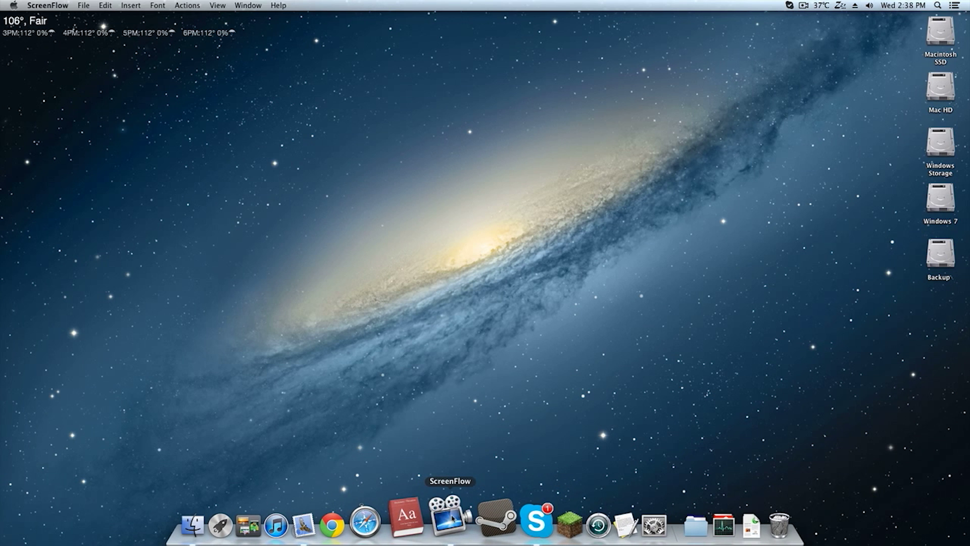
{"action": "right_click", "coordinate": [457, 511]}
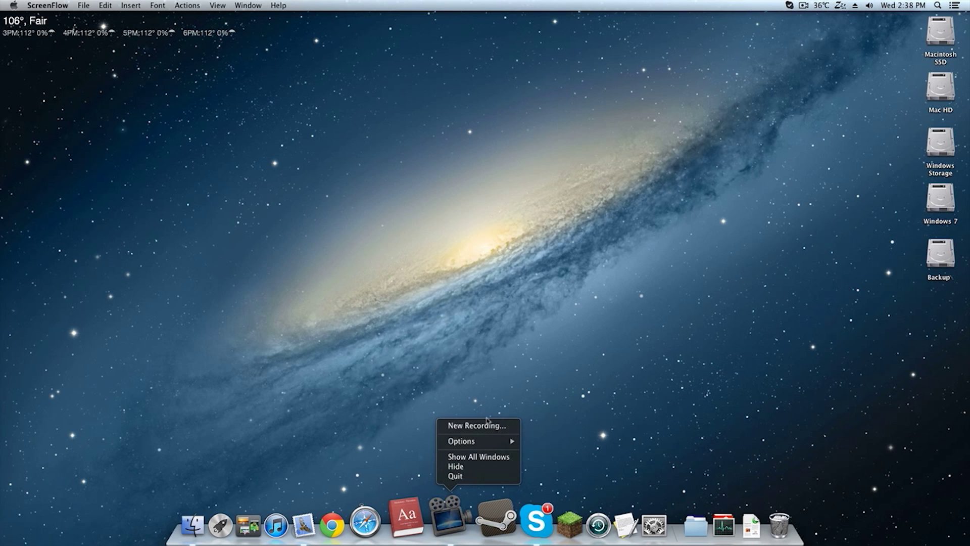
{"action": "right_click", "coordinate": [436, 507]}
{"action": "left_click", "coordinate": [440, 507]}
{"action": "right_click", "coordinate": [440, 507]}
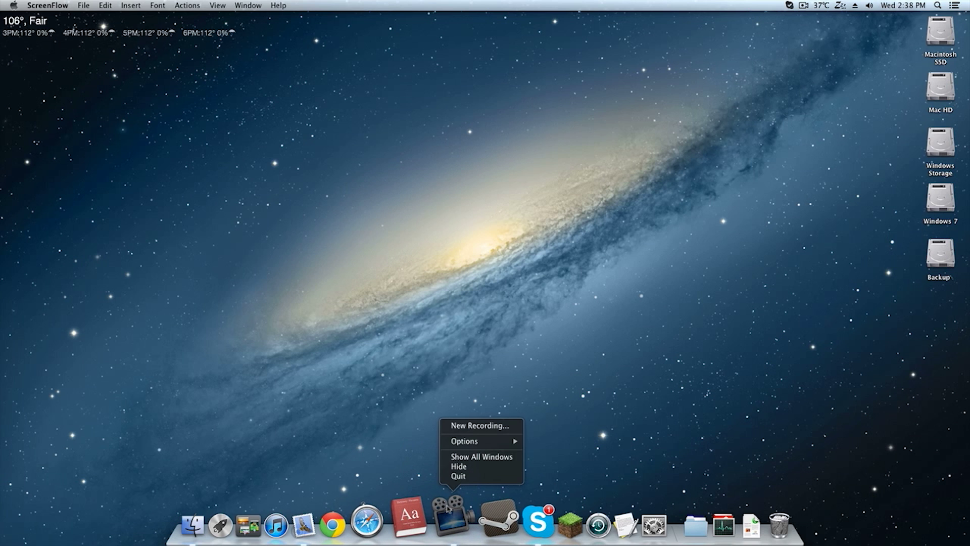
{"action": "left_click", "coordinate": [457, 427]}
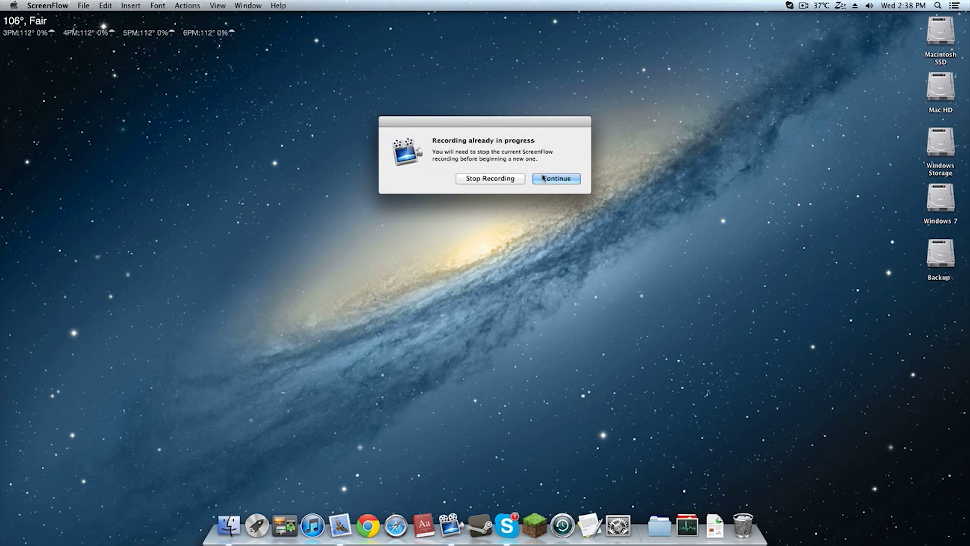
{"action": "left_click", "coordinate": [556, 178]}
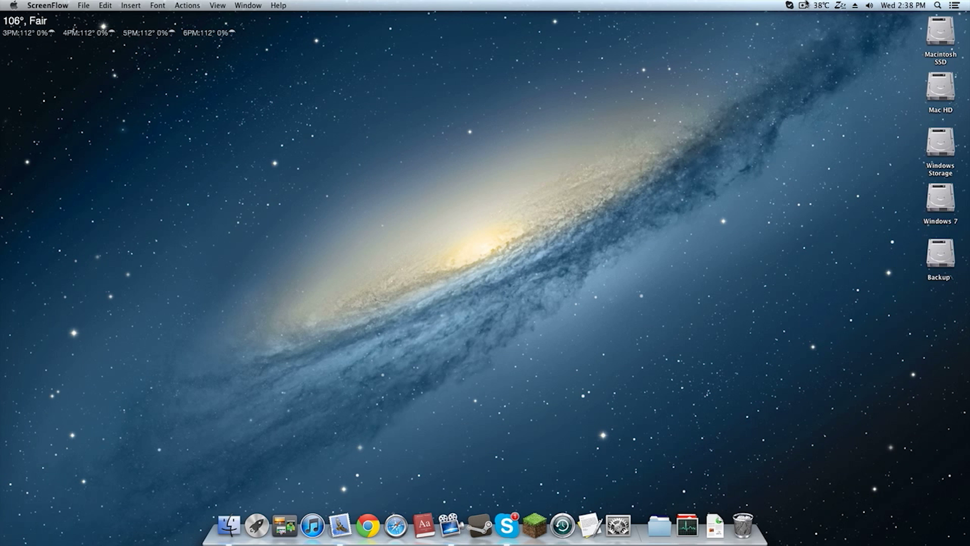
- Check the recording status menu, then select the Mac HD, Windows Storage, Windows 7 and Backup drives
{"action": "left_click", "coordinate": [804, 4]}
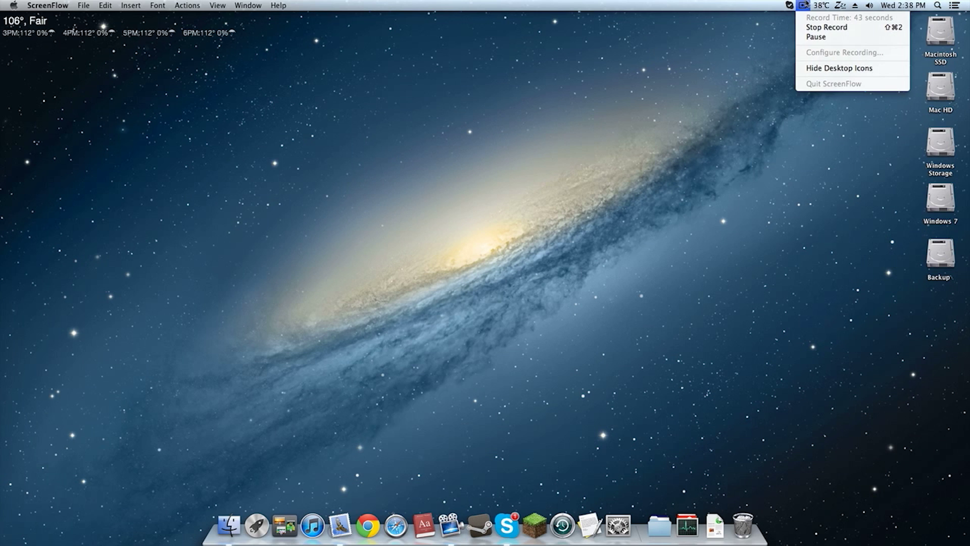
{"action": "left_click", "coordinate": [805, 5]}
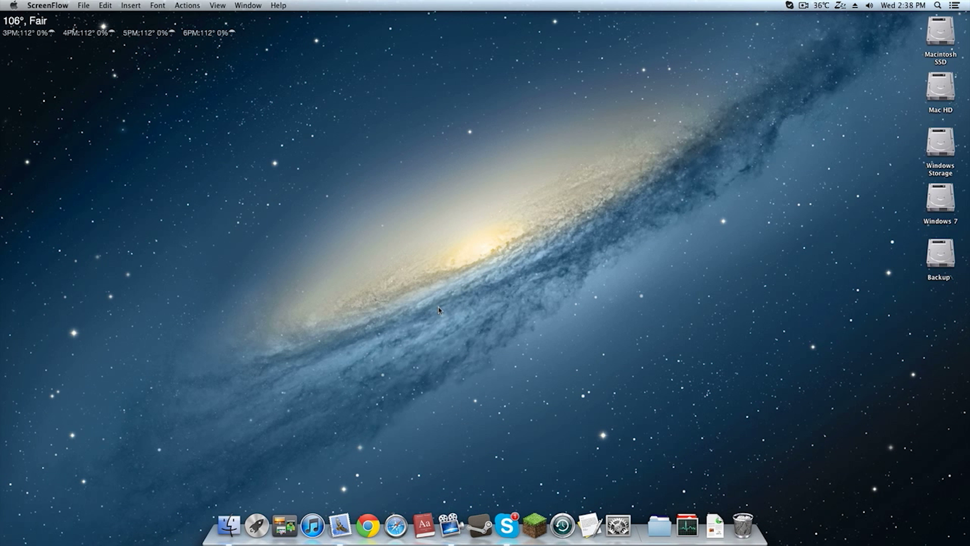
{"action": "left_click_drag", "start_coordinate": [969, 545], "coordinate": [686, 411]}
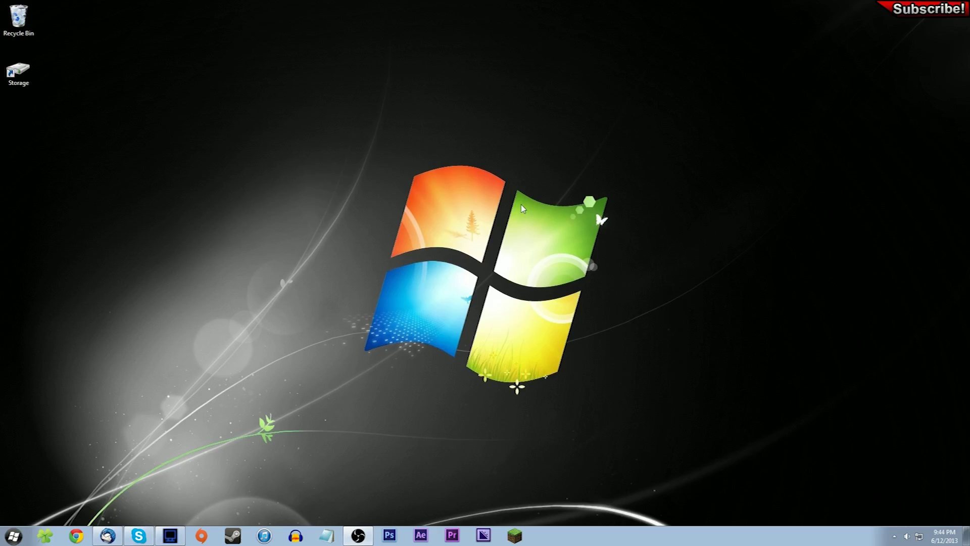
- Click once on the desktop after selecting the four drive icons
{"action": "left_click", "coordinate": [522, 290]}
- Launch Premiere Pro from the taskbar and open YouTube.prproj from Recent Projects
{"action": "left_click", "coordinate": [458, 539]}
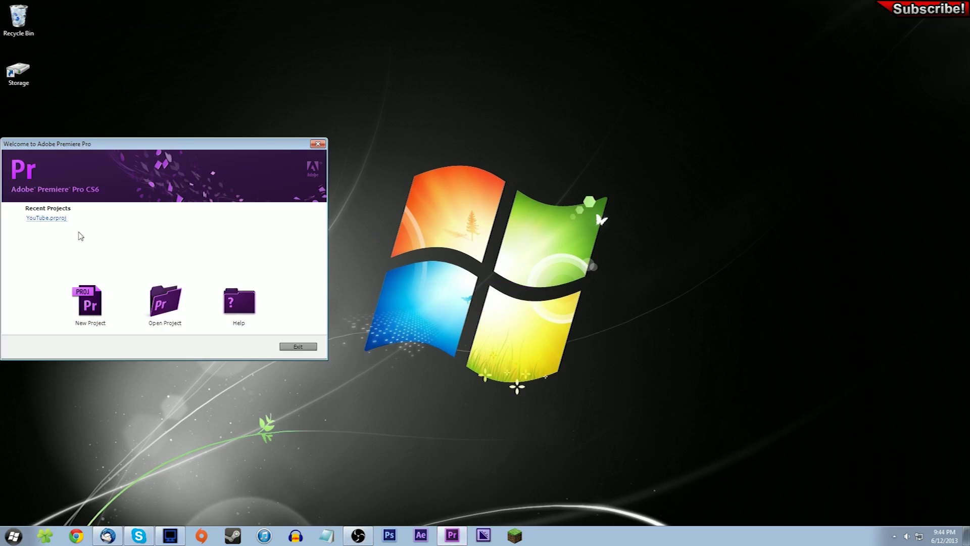
{"action": "left_click", "coordinate": [46, 217]}
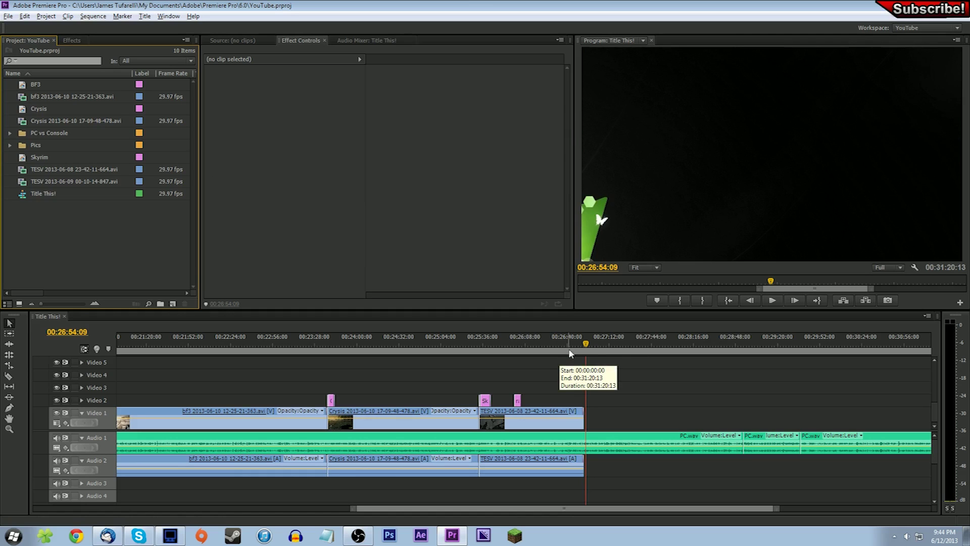
- Zoom the timeline out and back in, then scrub the playhead to 00:22:43:03 in the BF3 footage
{"action": "key", "text": "minus"}
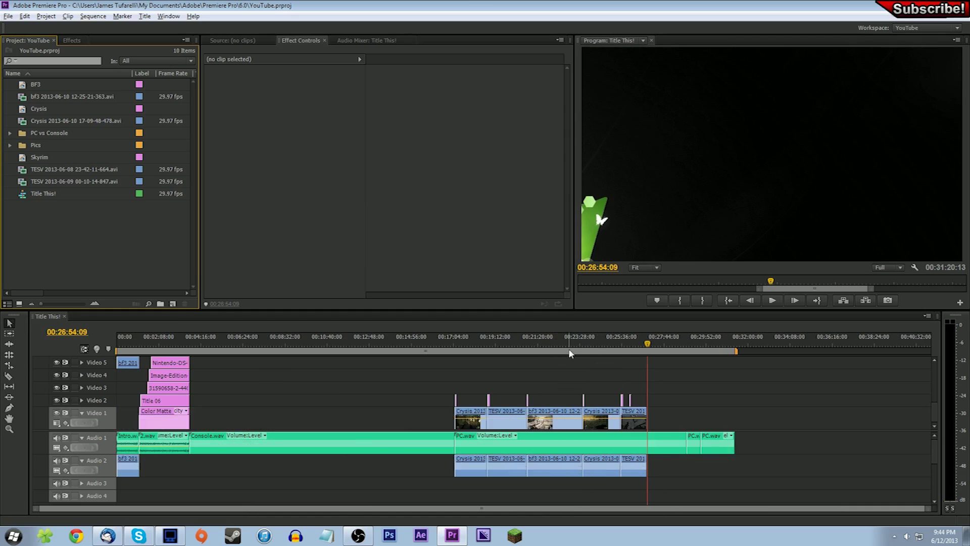
{"action": "key", "text": "equal"}
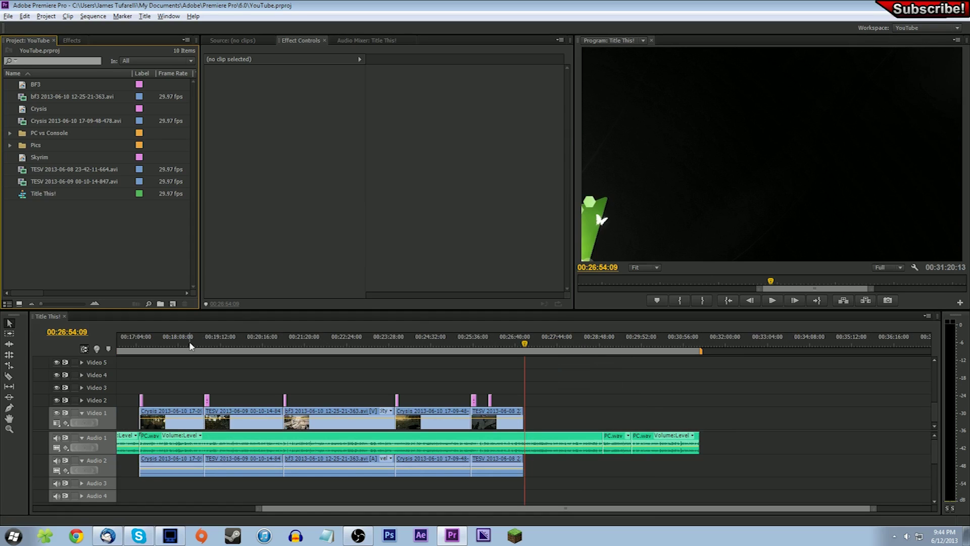
{"action": "left_click", "coordinate": [428, 333]}
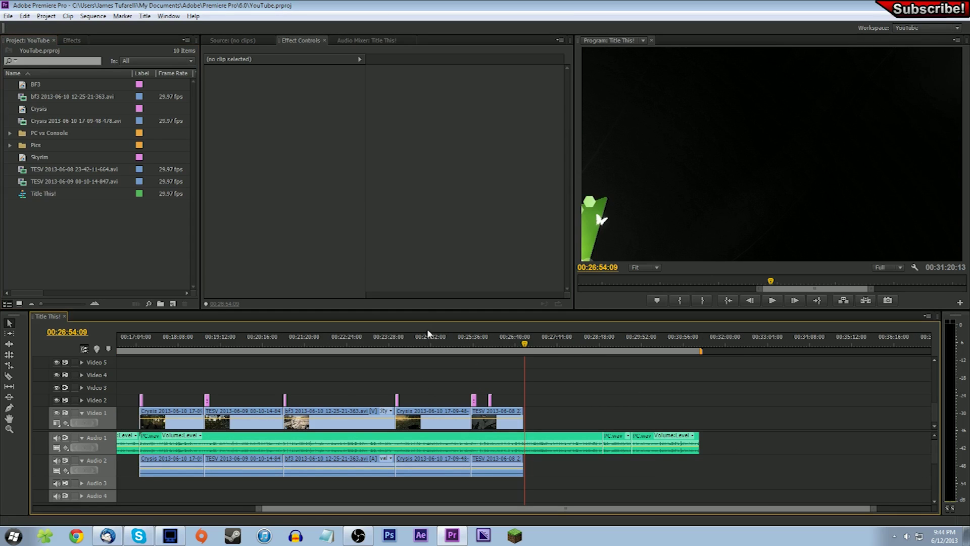
{"action": "left_click_drag", "start_coordinate": [395, 343], "coordinate": [307, 348]}
{"action": "double_click", "coordinate": [625, 5]}
{"action": "double_click", "coordinate": [541, 6]}
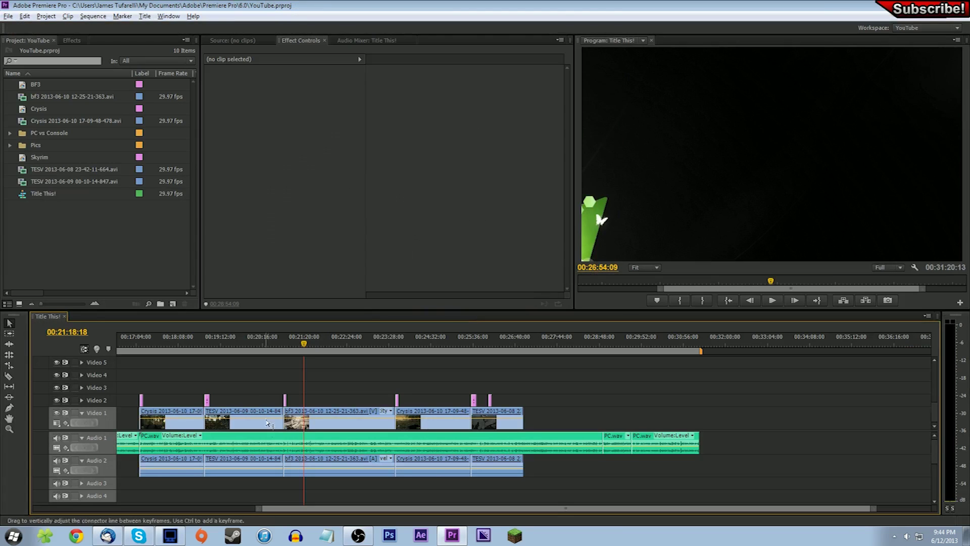
{"action": "left_click", "coordinate": [276, 336]}
{"action": "left_click_drag", "start_coordinate": [276, 336], "coordinate": [360, 339]}
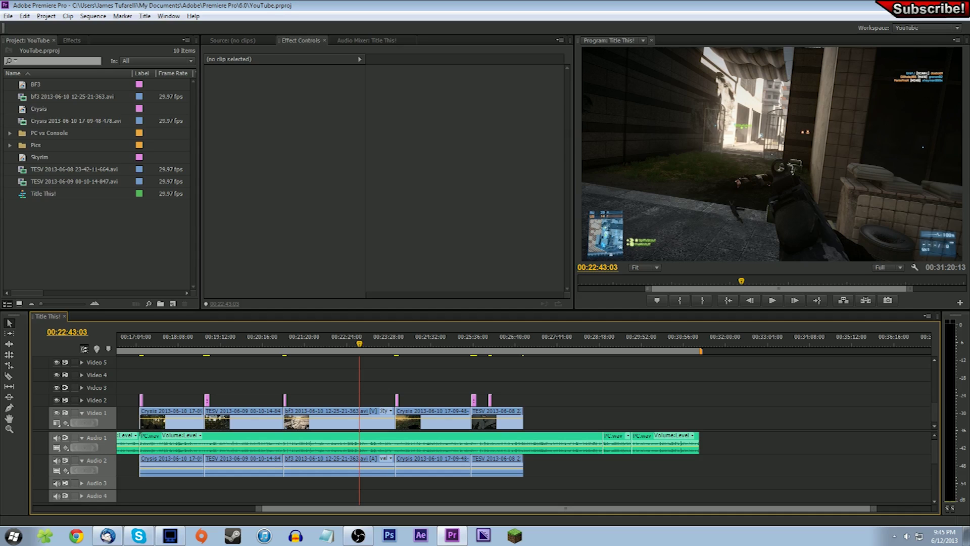
{"action": "left_click", "coordinate": [358, 535]}
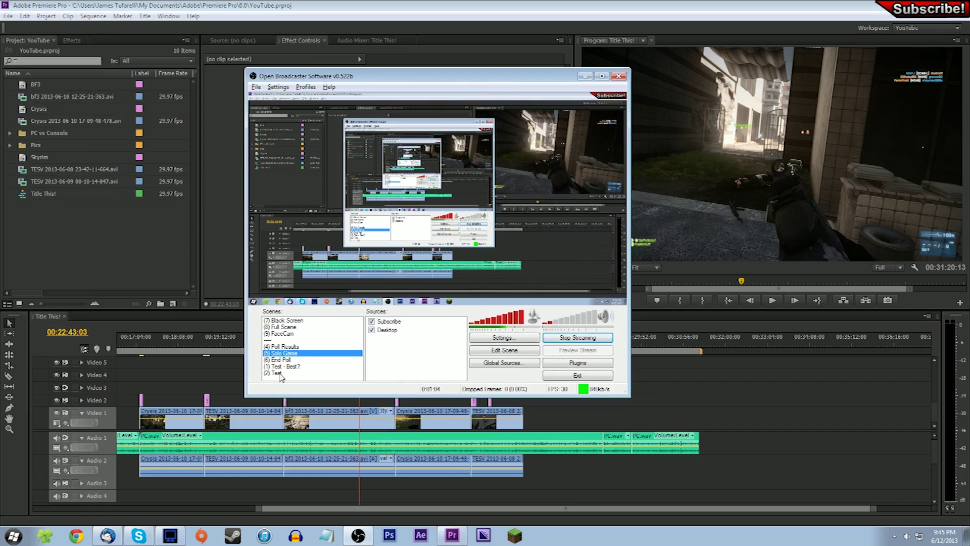
- Preview the Test, Test - Best?, Poll Results and Full Scene scenes, ending on (5) Solo Game
{"action": "key", "text": "super+Home"}
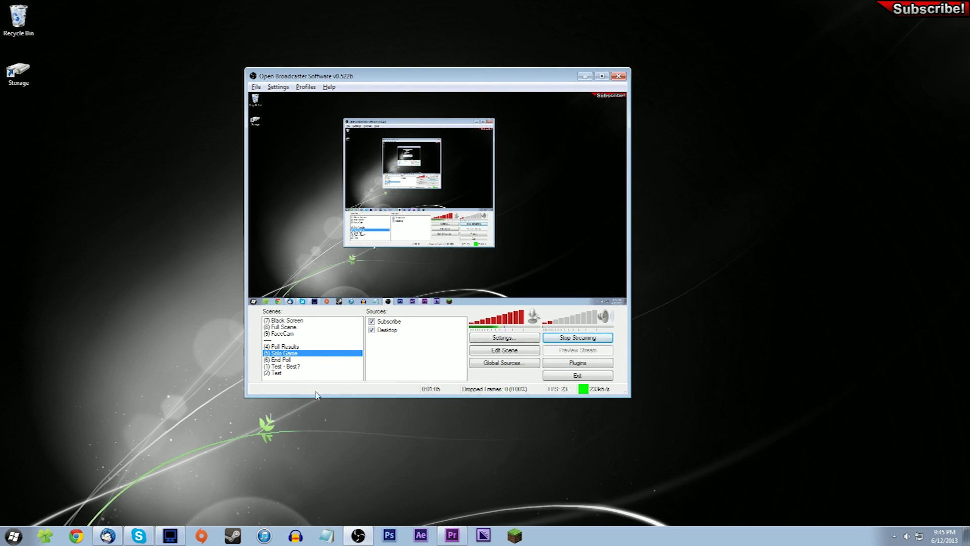
{"action": "left_click", "coordinate": [278, 373]}
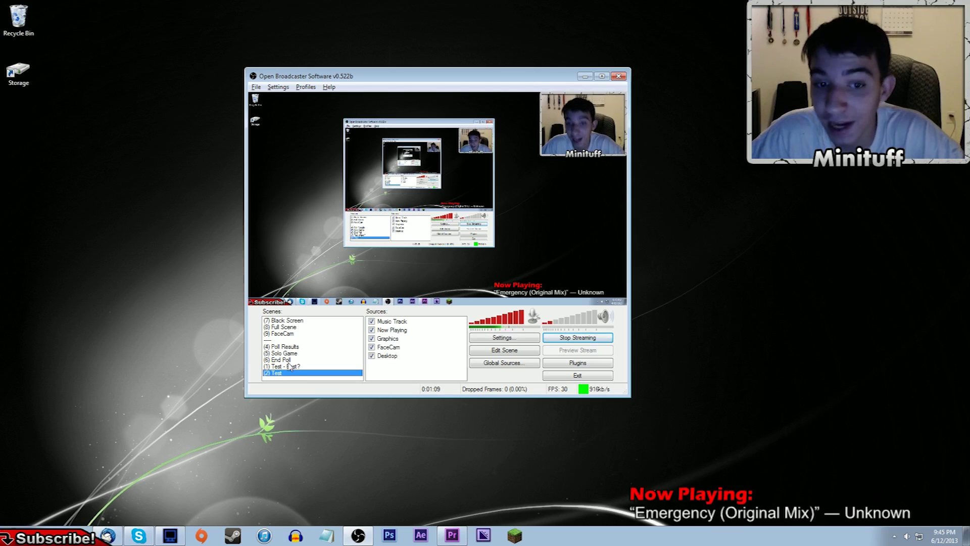
{"action": "left_click", "coordinate": [292, 367]}
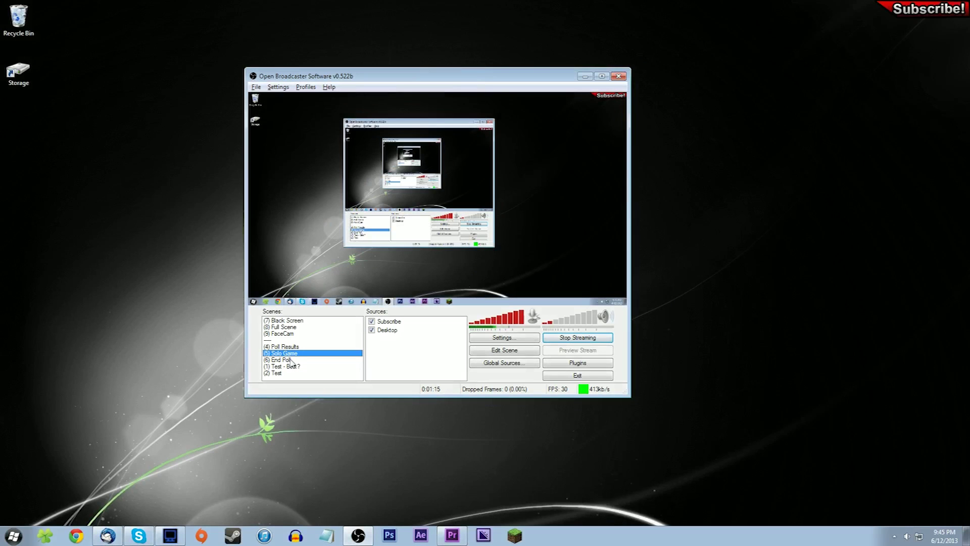
{"action": "left_click", "coordinate": [293, 349]}
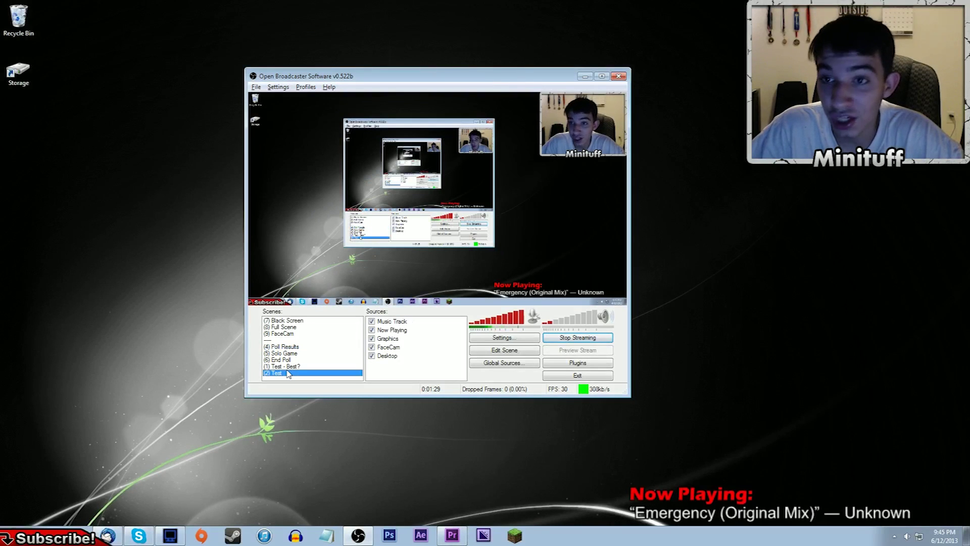
{"action": "left_click", "coordinate": [290, 354]}
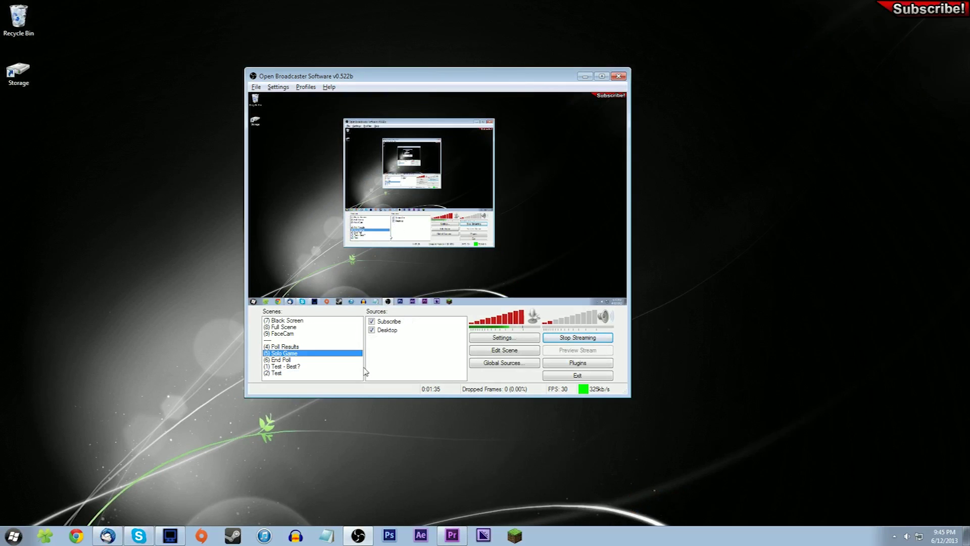
{"action": "key", "text": "4"}
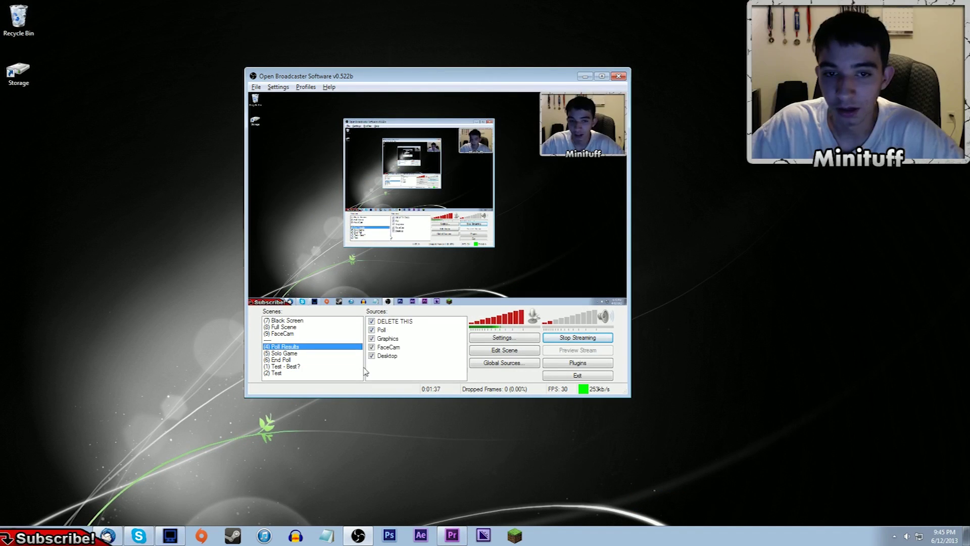
{"action": "key", "text": "8"}
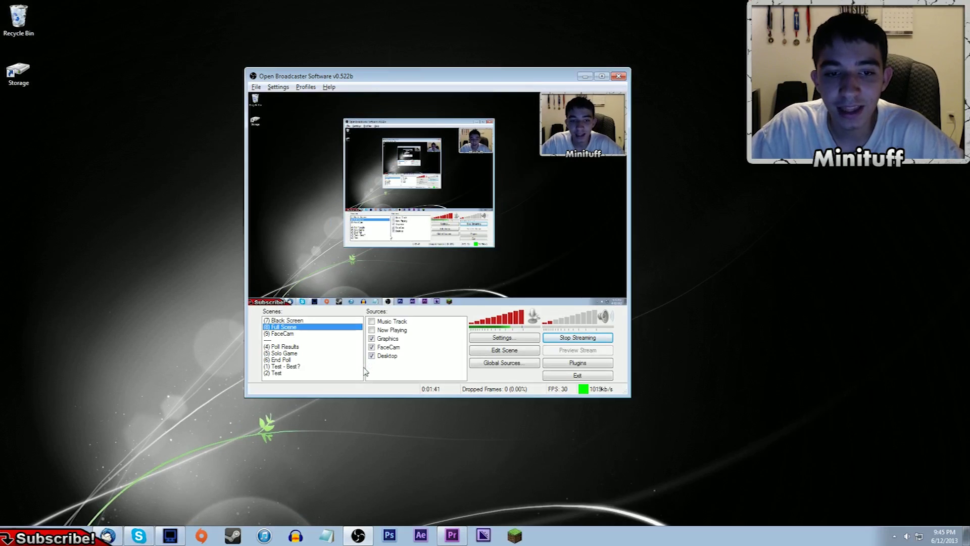
{"action": "key", "text": "5"}
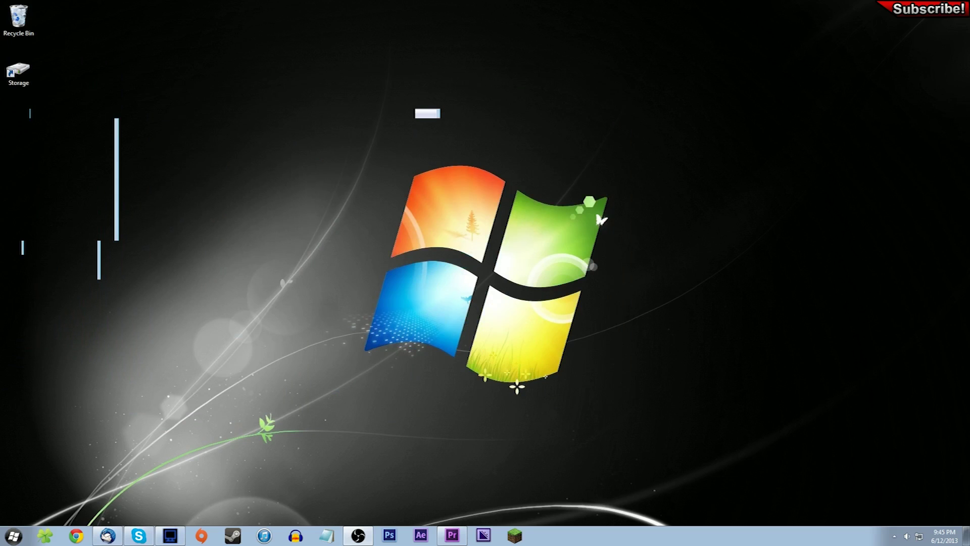
- Open the Storage drive and its Youtube Stuff folder in Explorer
{"action": "left_click_drag", "start_coordinate": [17, 97], "coordinate": [335, 363]}
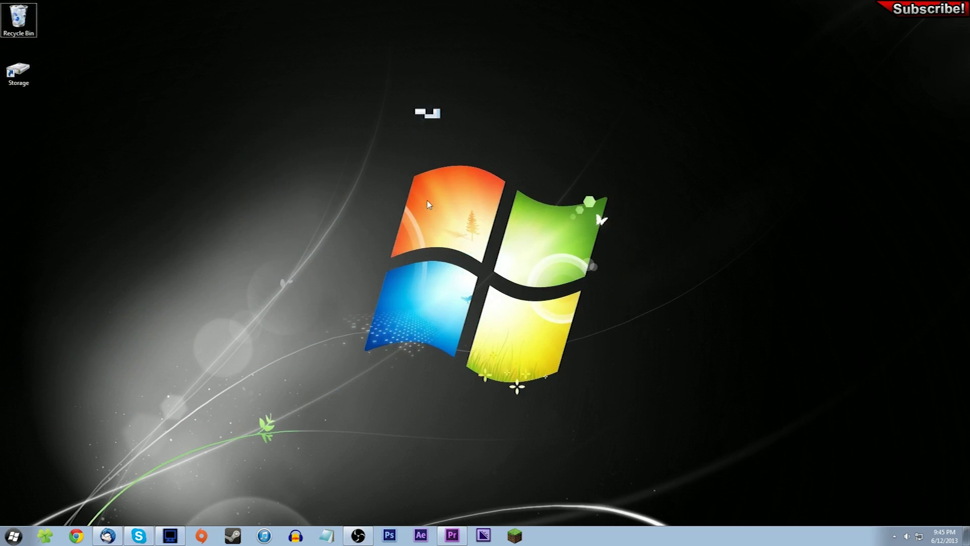
{"action": "double_click", "coordinate": [19, 70]}
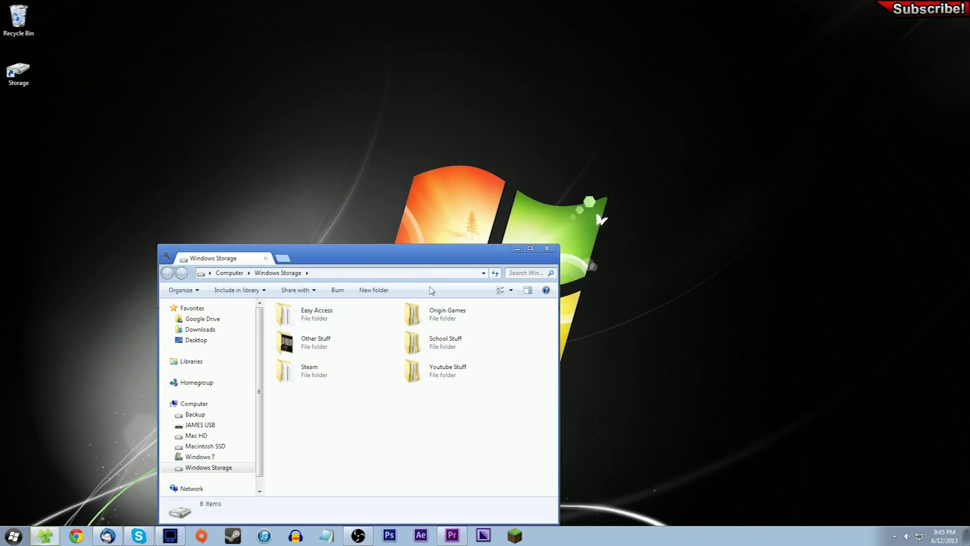
{"action": "left_click_drag", "start_coordinate": [418, 255], "coordinate": [360, 152]}
{"action": "double_click", "coordinate": [389, 265]}
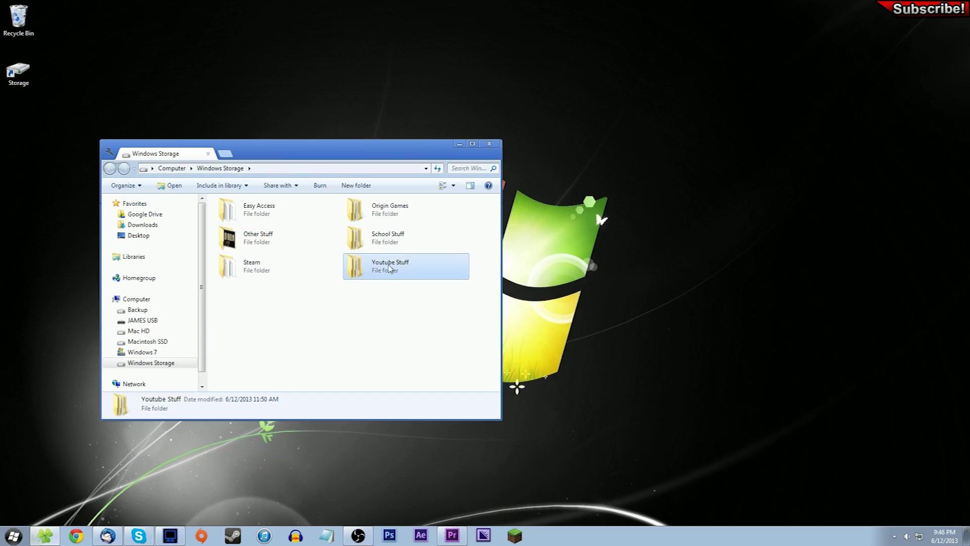
- Enter the Open Broadcaster folder and select the Tuffin The Minecraft 72 - E3.mp4 and Vid.mp4 recordings
{"action": "left_click", "coordinate": [369, 240]}
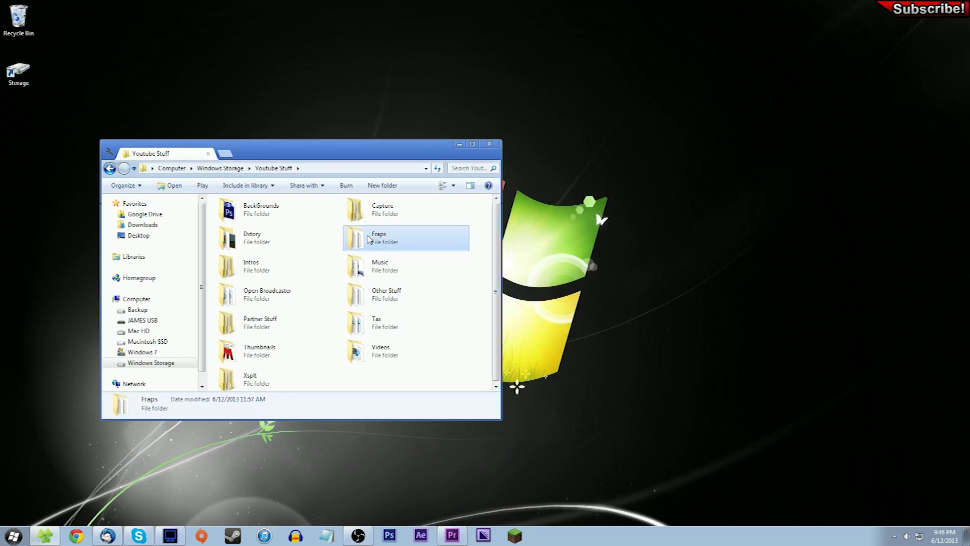
{"action": "key", "text": "BackSpace"}
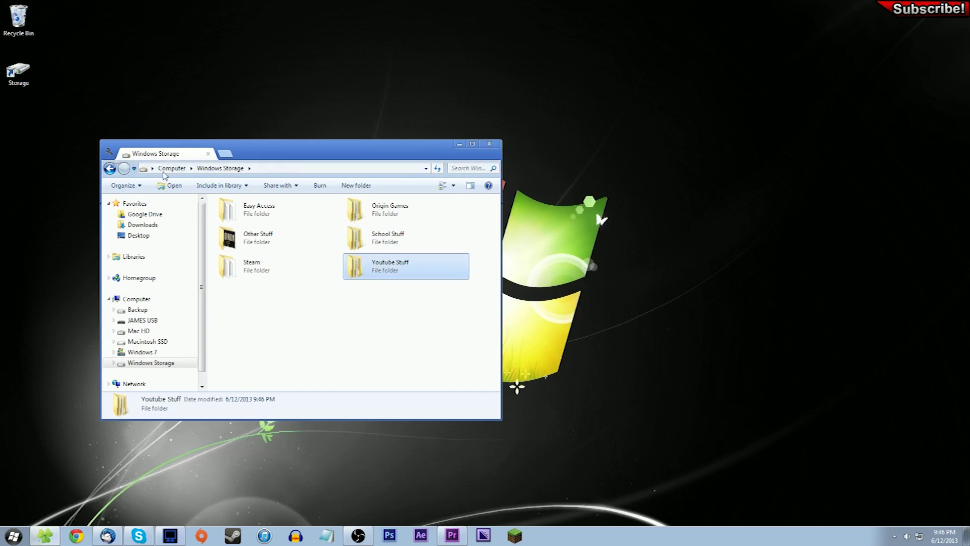
{"action": "key", "text": "Return"}
{"action": "key", "text": "o"}
{"action": "key", "text": "Return"}
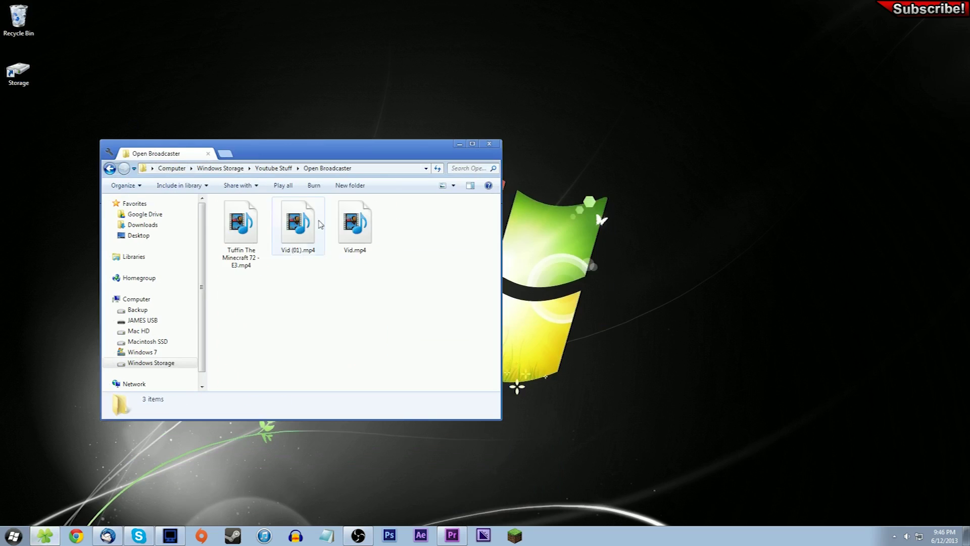
{"action": "left_click", "coordinate": [242, 225]}
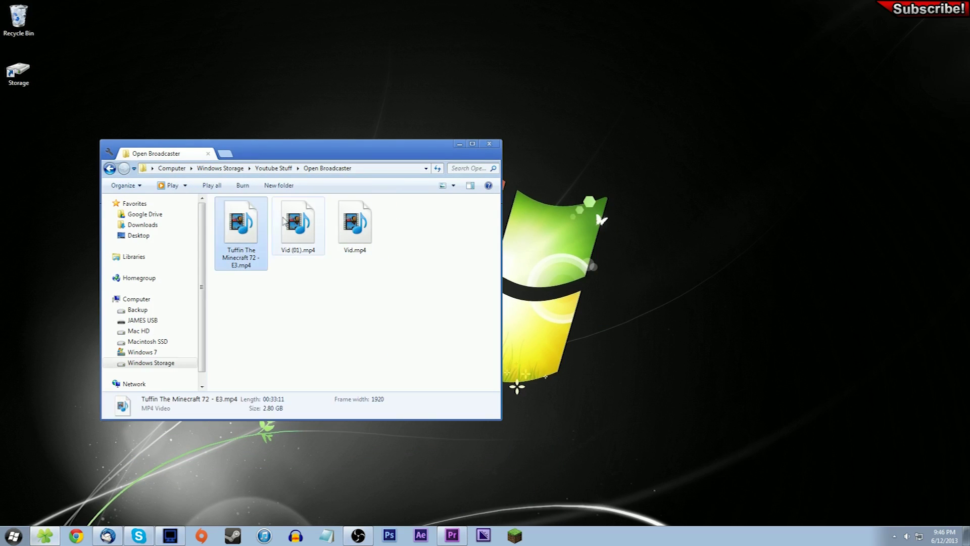
{"action": "left_click", "coordinate": [338, 224]}
- Launch mp4 FastStart and load the Windows Storage > Youtube Stuff > Open Broadcaster folder
{"action": "left_click", "coordinate": [15, 535]}
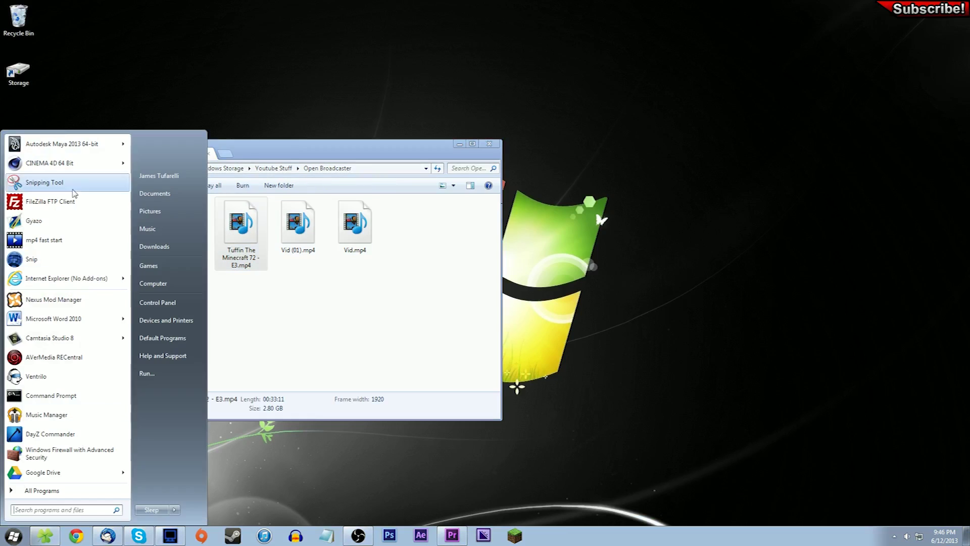
{"action": "left_click", "coordinate": [45, 242]}
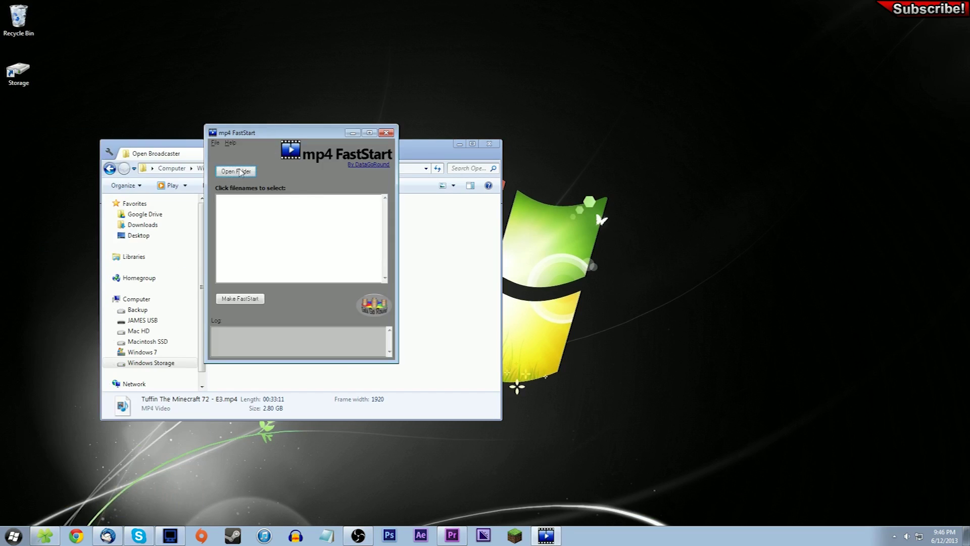
{"action": "left_click", "coordinate": [241, 172]}
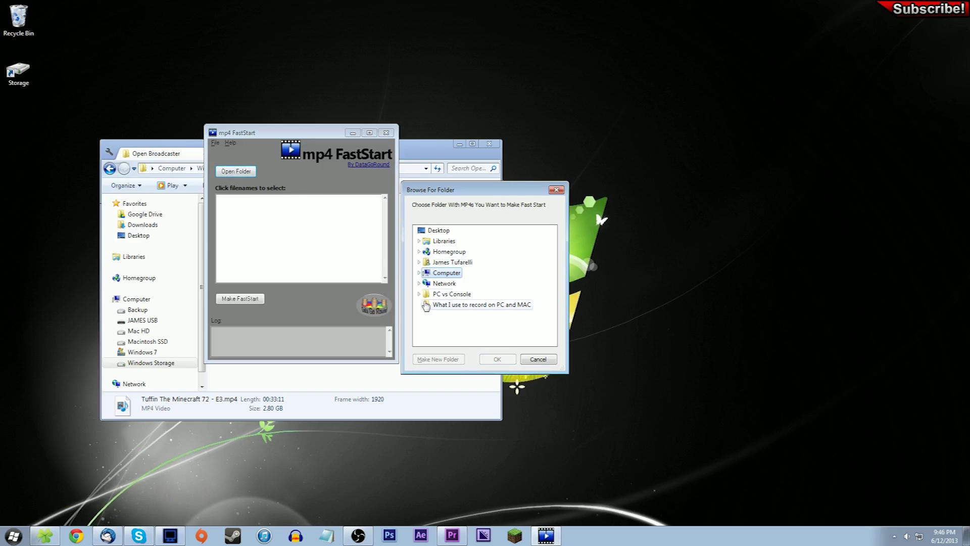
{"action": "left_click", "coordinate": [420, 273]}
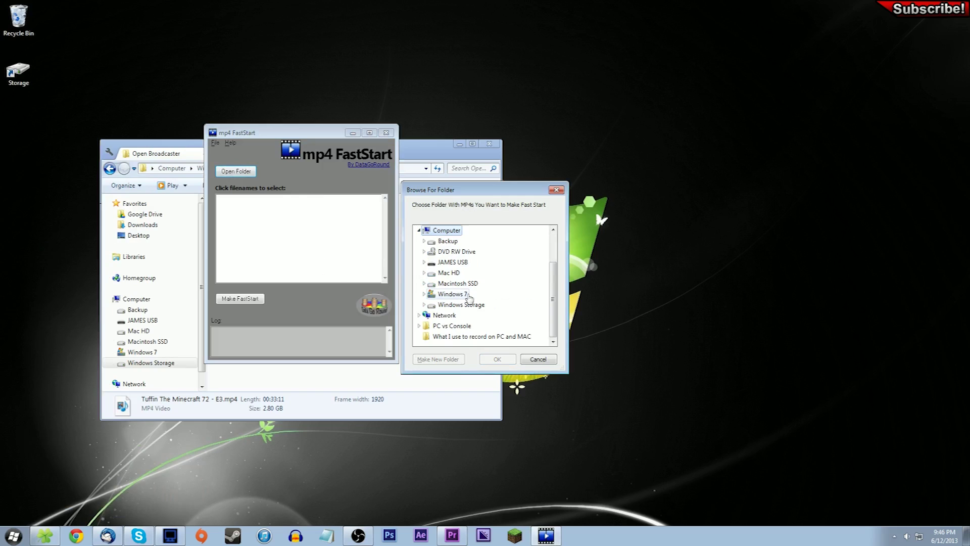
{"action": "left_click", "coordinate": [426, 306]}
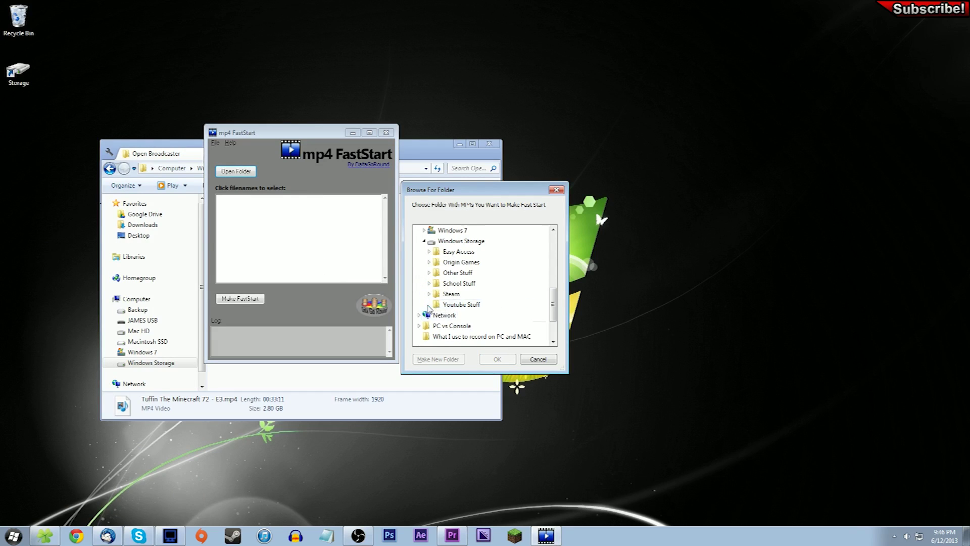
{"action": "left_click", "coordinate": [428, 304]}
{"action": "left_click", "coordinate": [462, 294]}
{"action": "left_click", "coordinate": [497, 359]}
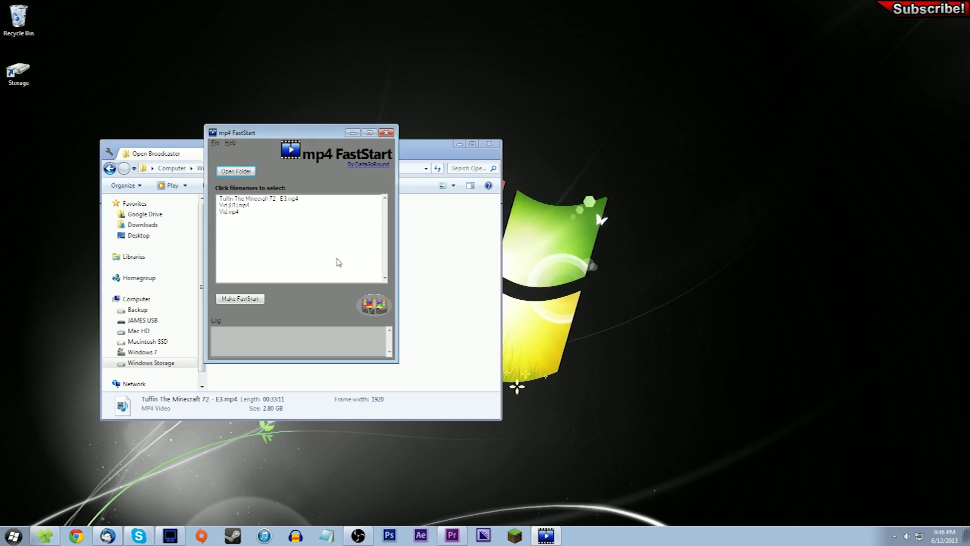
- Choose Tuffin The Minecraft 72 - E3.mp4, close FastStart and the folder window, and return to Premiere Pro
{"action": "left_click", "coordinate": [259, 198]}
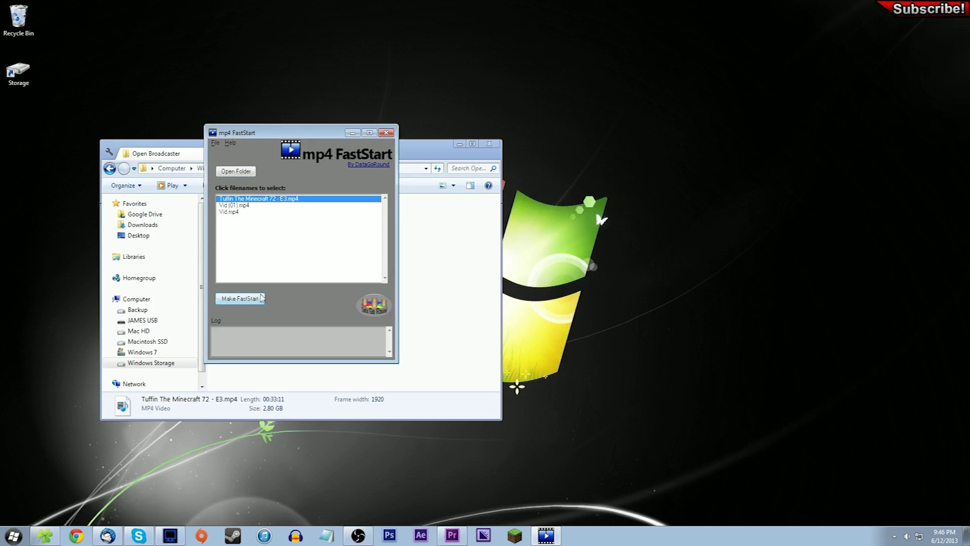
{"action": "left_click", "coordinate": [386, 133]}
{"action": "left_click", "coordinate": [490, 143]}
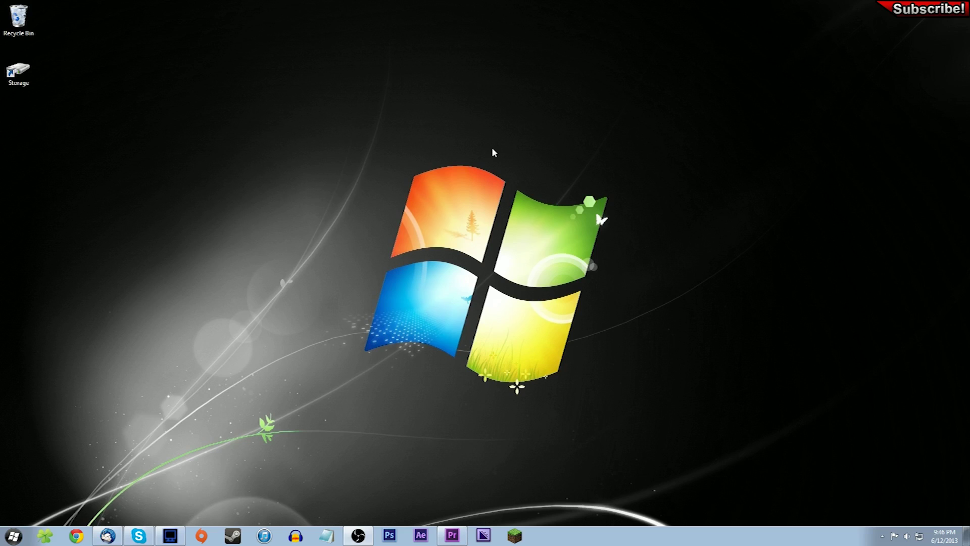
{"action": "left_click", "coordinate": [452, 535]}
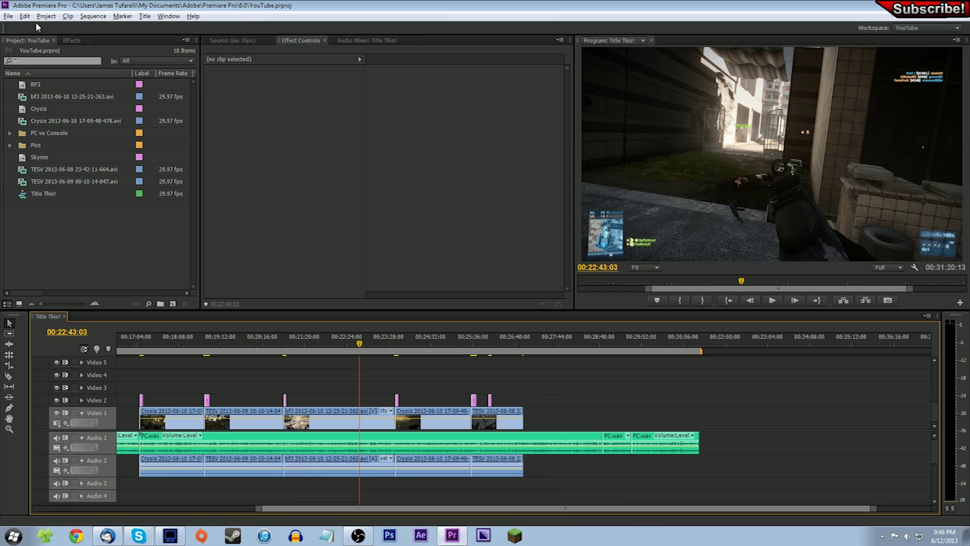
{"action": "left_click", "coordinate": [8, 16]}
{"action": "mouse_move", "coordinate": [57, 256]}
{"action": "left_click", "coordinate": [207, 261]}
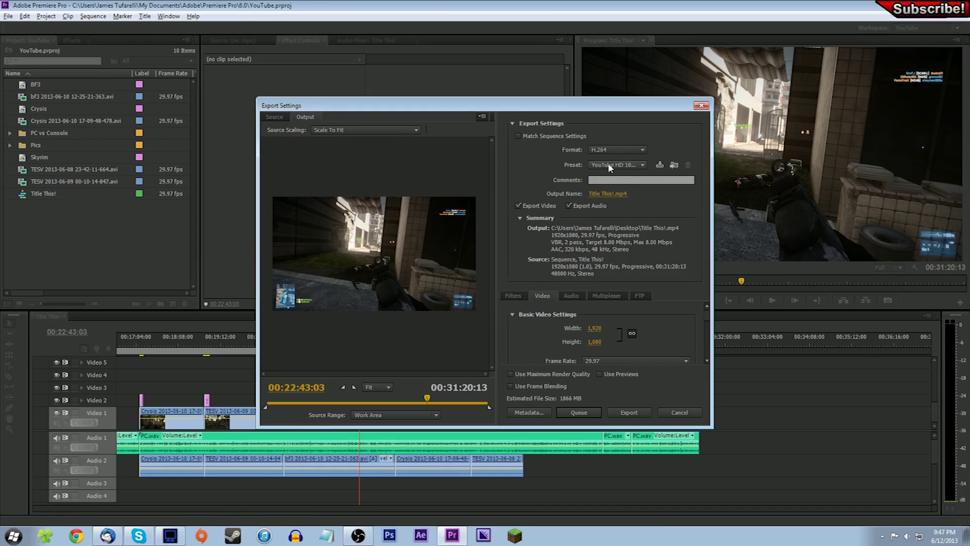
{"action": "left_click", "coordinate": [608, 146]}
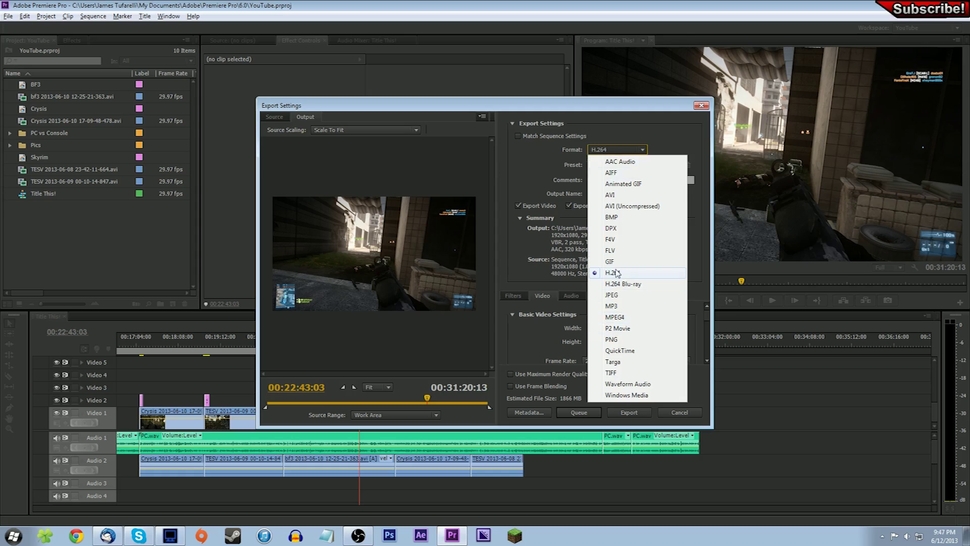
{"action": "left_click", "coordinate": [616, 273]}
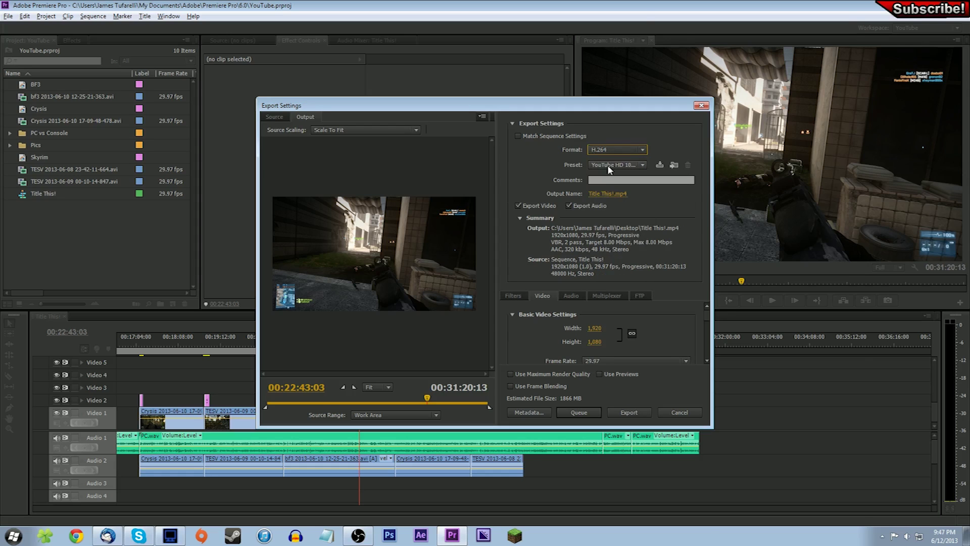
{"action": "left_click", "coordinate": [609, 166]}
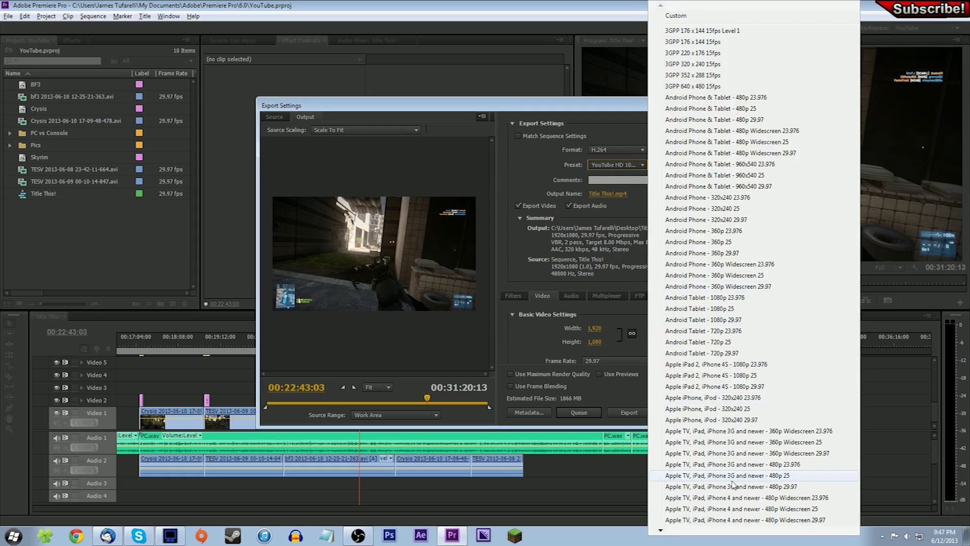
{"action": "scroll", "coordinate": [734, 485], "scroll_direction": "down", "scroll_amount": 13}
{"action": "scroll", "coordinate": [735, 486], "scroll_direction": "down", "scroll_amount": 5}
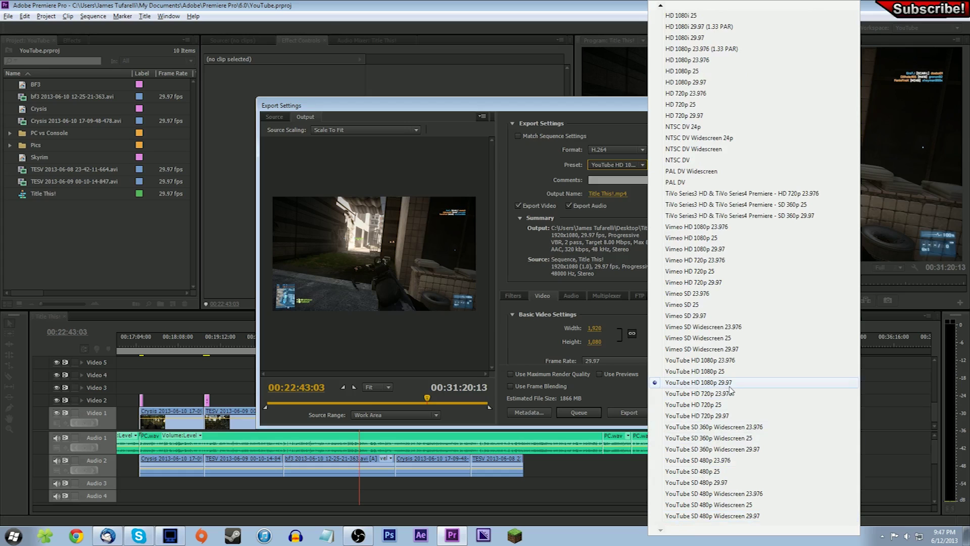
{"action": "left_click", "coordinate": [730, 384]}
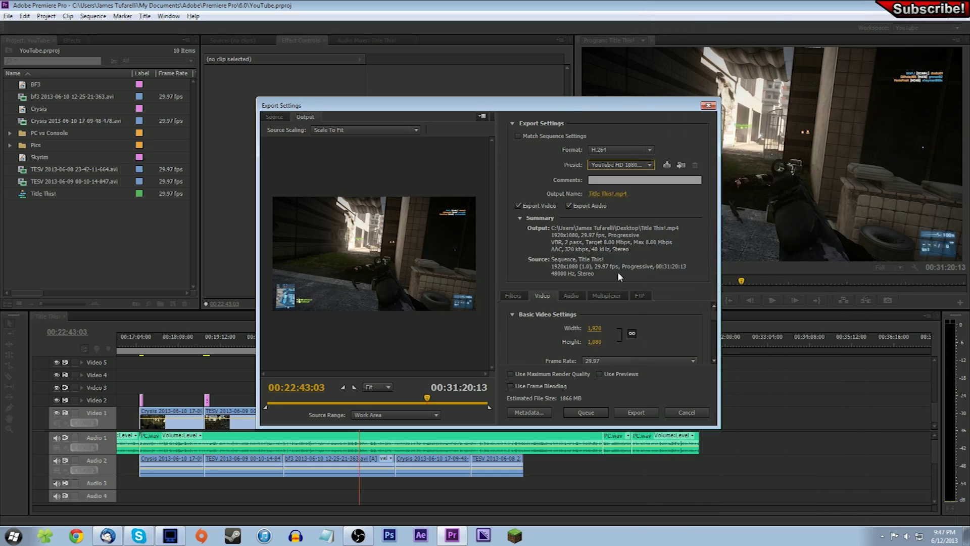
{"action": "left_click", "coordinate": [674, 411]}
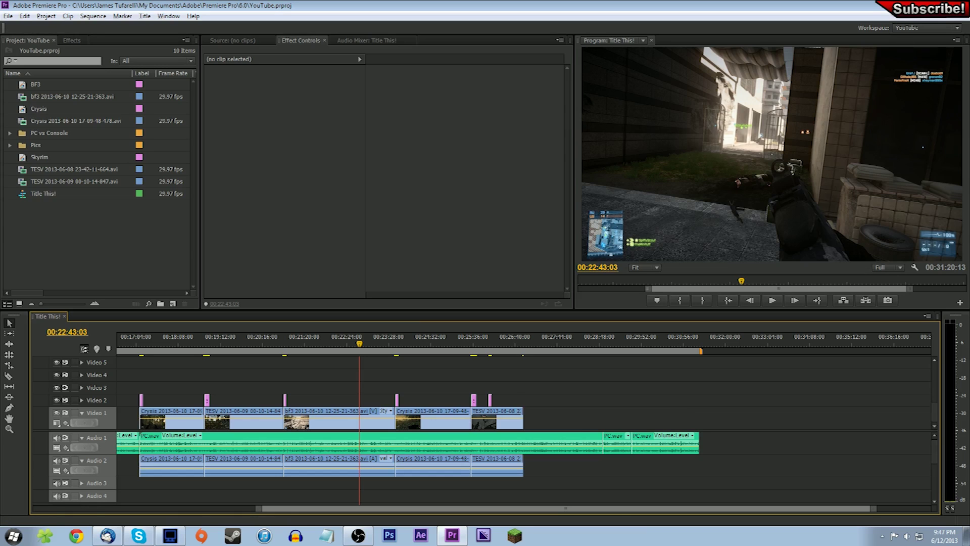
{"action": "key", "text": "super+d"}
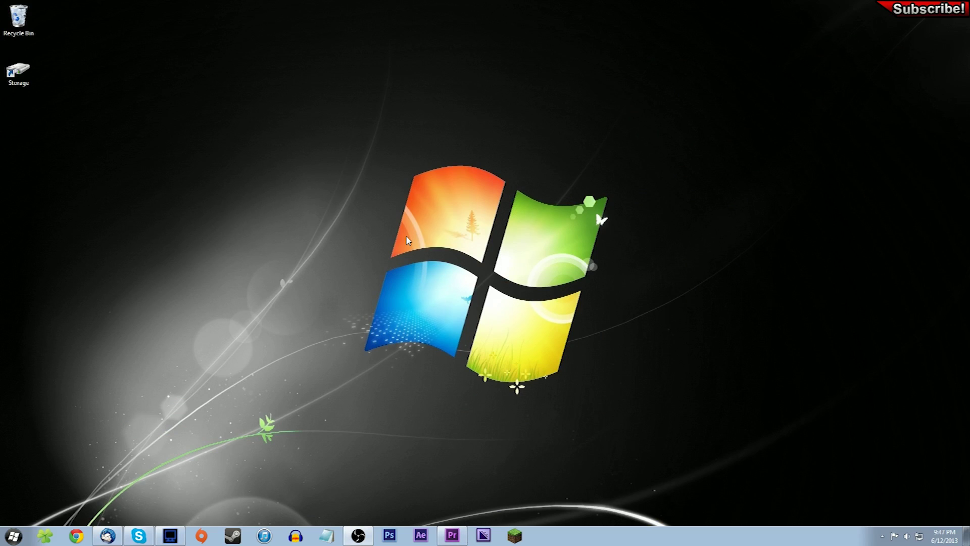
- Start Audacity, centre its window, and record a roughly four-second stereo voice clip
{"action": "left_click", "coordinate": [296, 531]}
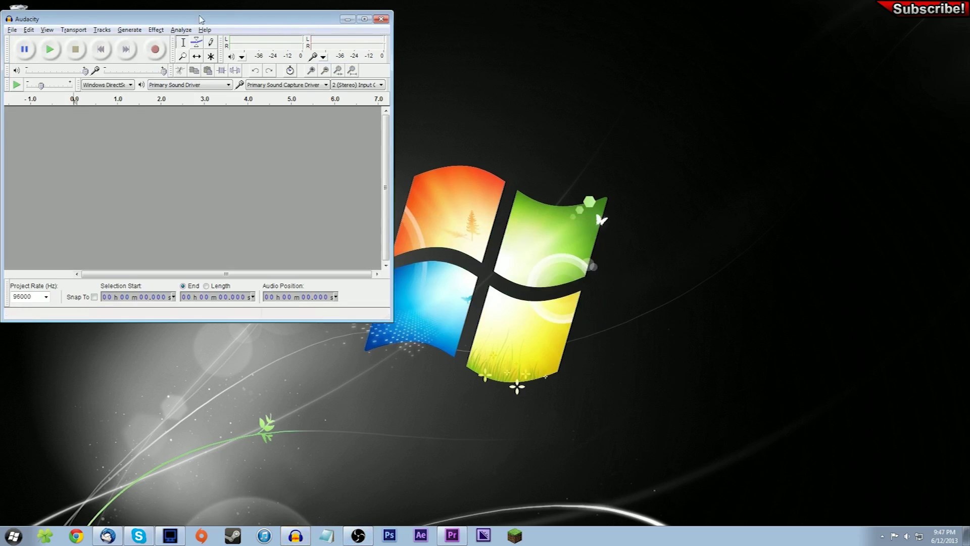
{"action": "left_click_drag", "start_coordinate": [199, 19], "coordinate": [459, 81]}
{"action": "left_click", "coordinate": [415, 112]}
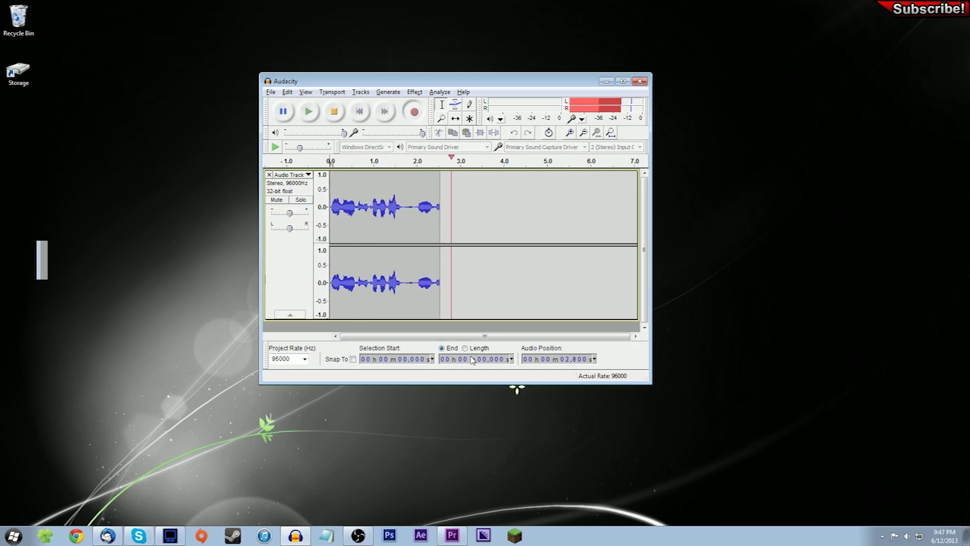
{"action": "left_click", "coordinate": [333, 111]}
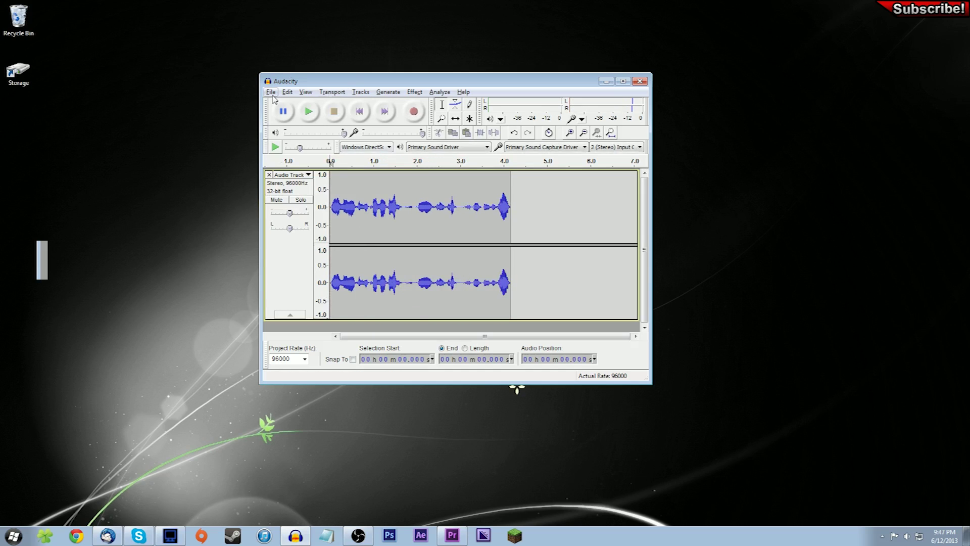
{"action": "left_click", "coordinate": [271, 92]}
- Export the recording to the desktop as what.wav with empty metadata
{"action": "left_click", "coordinate": [303, 232]}
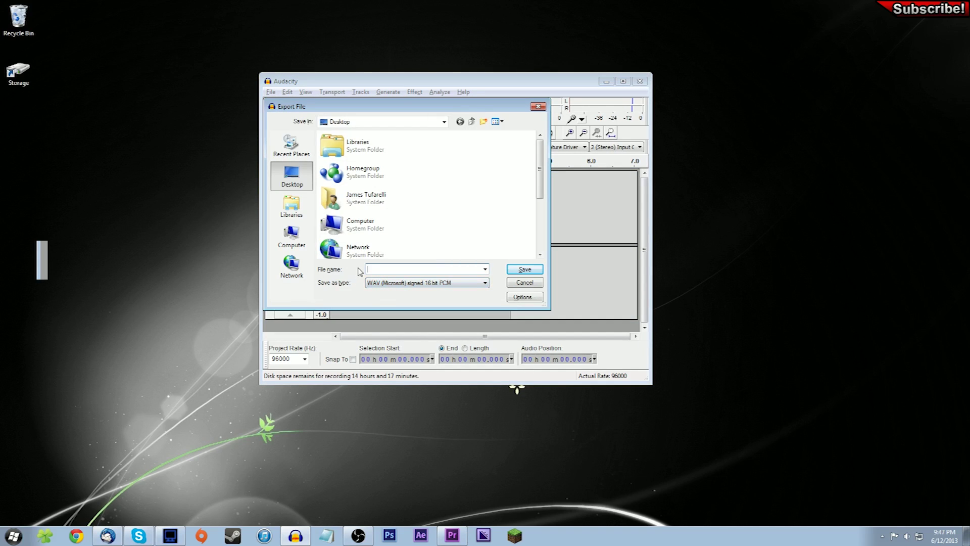
{"action": "type", "text": "what"}
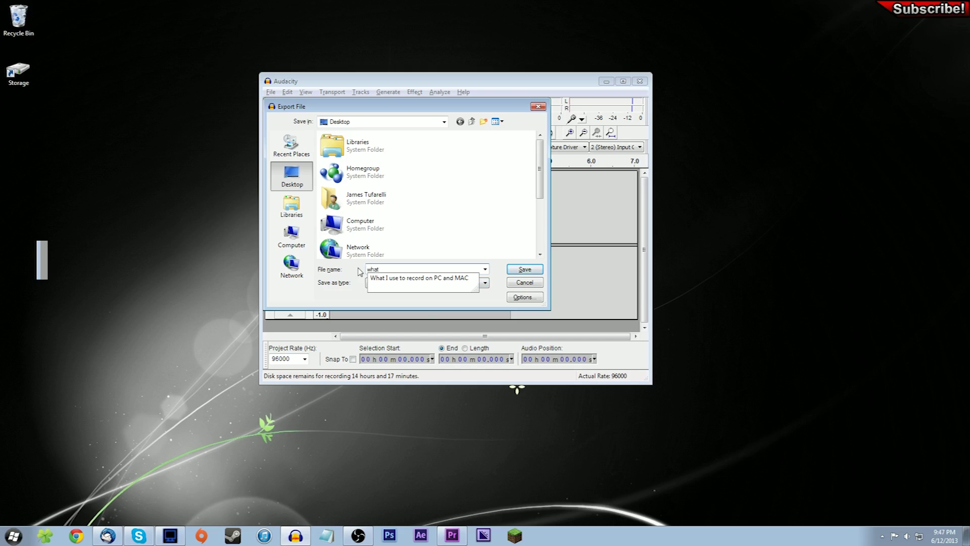
{"action": "key", "text": "Return"}
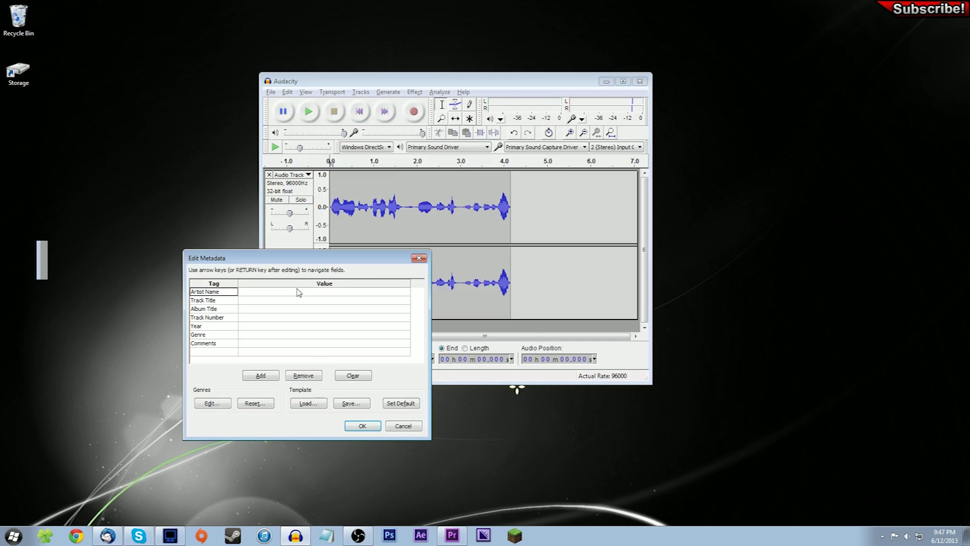
{"action": "left_click", "coordinate": [362, 426]}
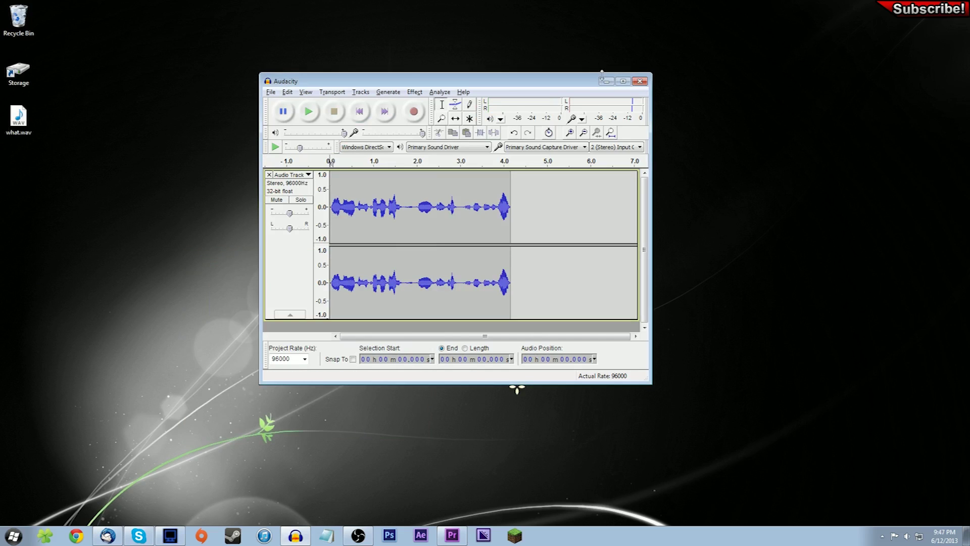
- Close Audacity without saving the project and select what.wav on the desktop
{"action": "left_click", "coordinate": [640, 81]}
{"action": "left_click", "coordinate": [510, 309]}
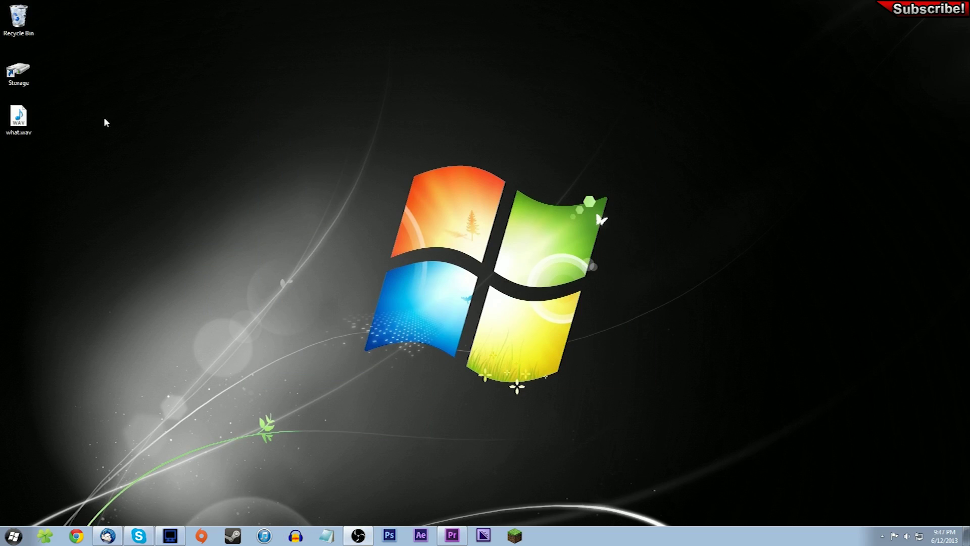
{"action": "left_click", "coordinate": [19, 119]}
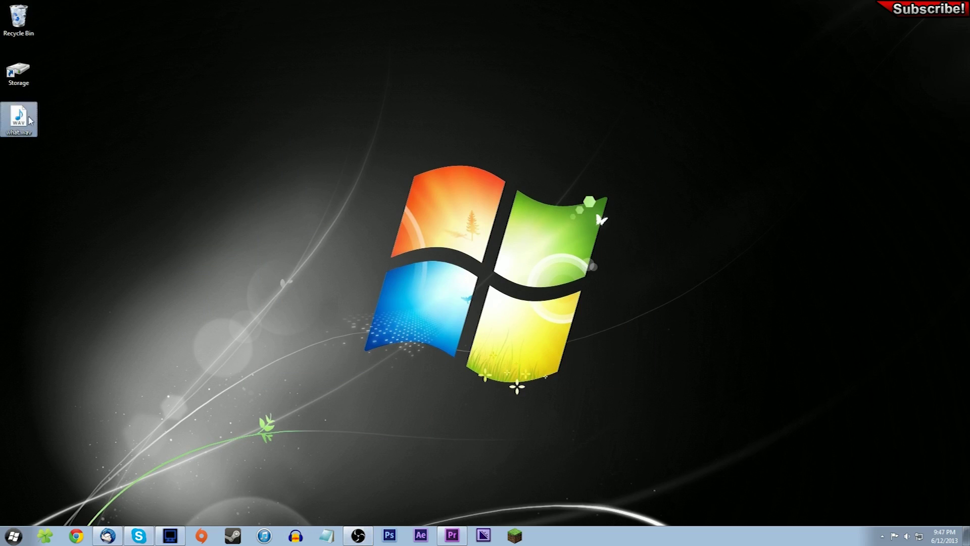
- Restore Premiere, check the PC.wav clips on Audio 1, and resize the window to reach the desktop
{"action": "left_click", "coordinate": [452, 535]}
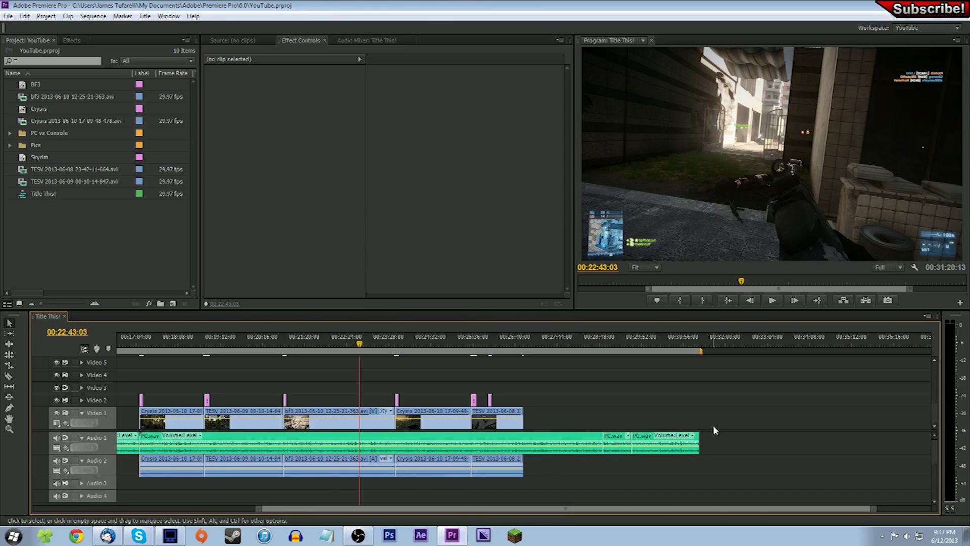
{"action": "left_click_drag", "start_coordinate": [734, 449], "coordinate": [288, 443]}
{"action": "left_click", "coordinate": [550, 404]}
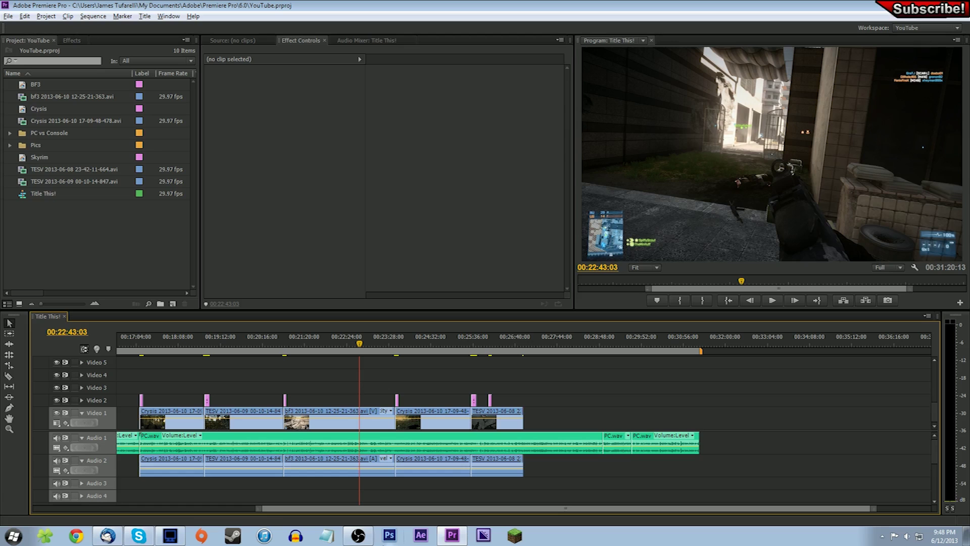
{"action": "double_click", "coordinate": [408, 5]}
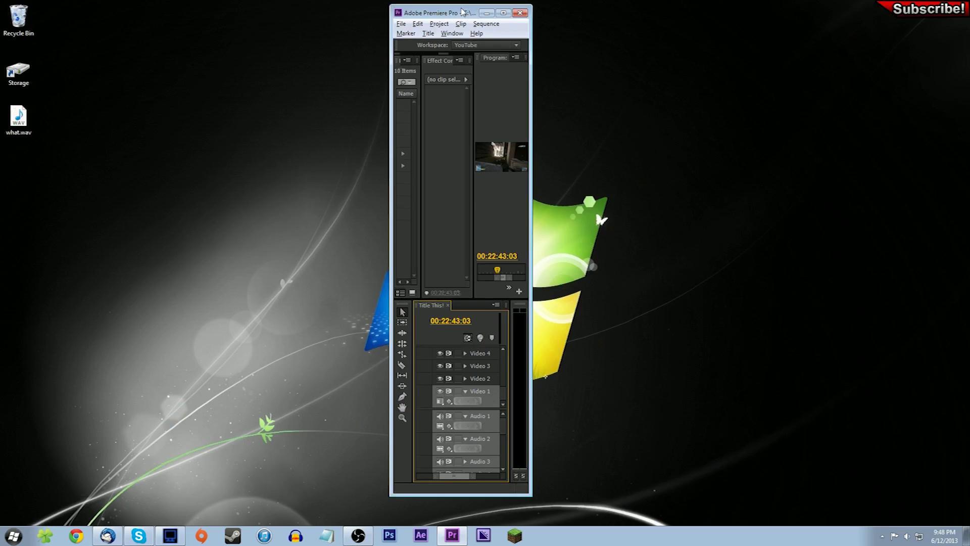
{"action": "left_click_drag", "start_coordinate": [462, 10], "coordinate": [448, 8]}
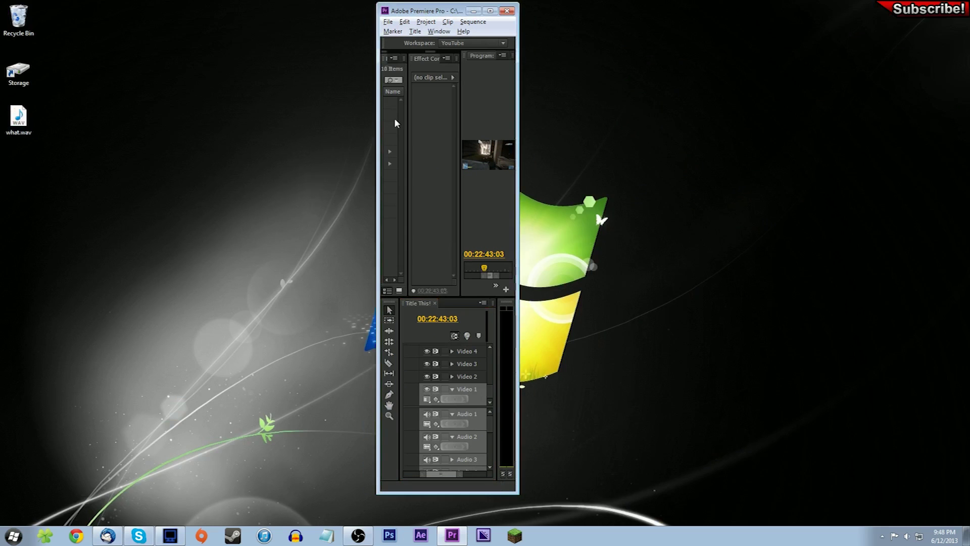
{"action": "left_click", "coordinate": [491, 11]}
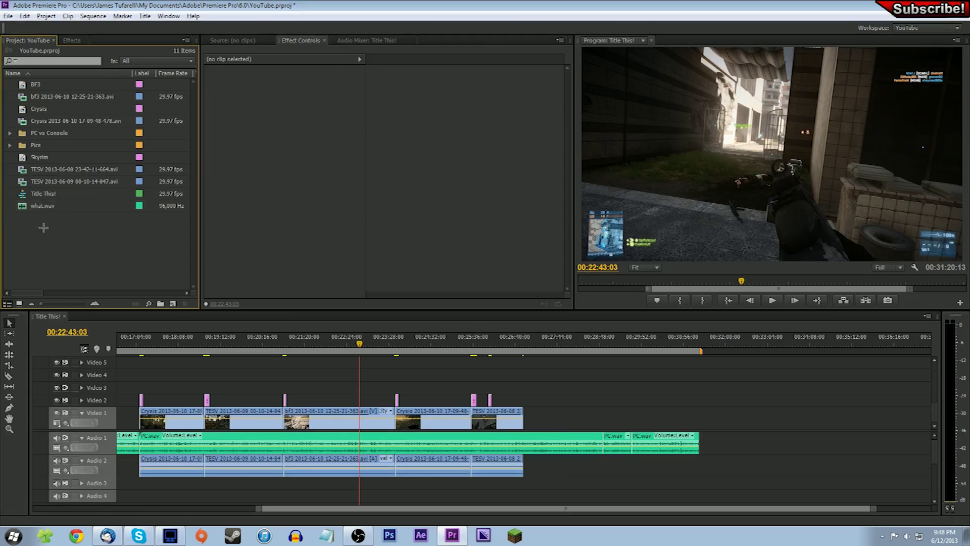
- Drop what.wav after the Audio 1 clips, trim Audio 1 back to 31:20:13, then delete what.wav from the project
{"action": "left_click_drag", "start_coordinate": [40, 206], "coordinate": [707, 448]}
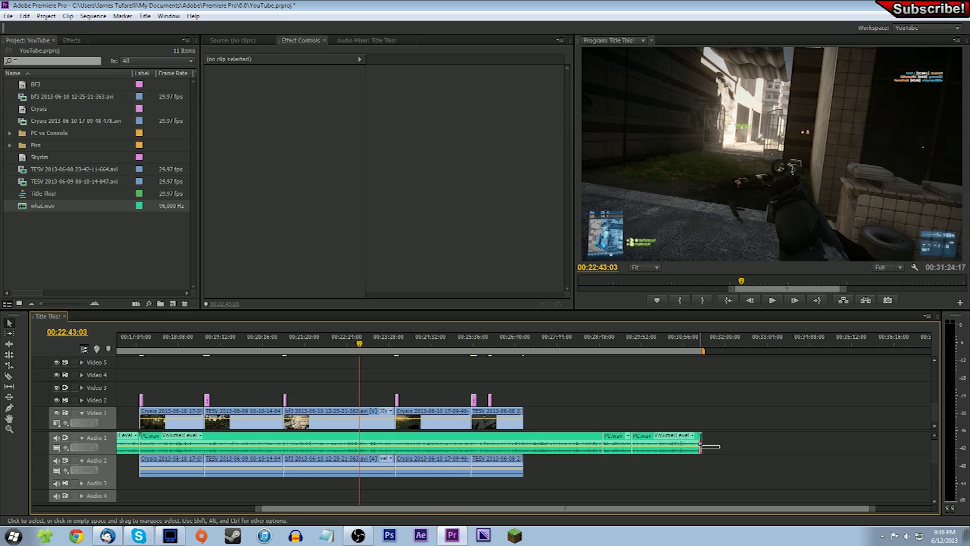
{"action": "left_click_drag", "start_coordinate": [701, 446], "coordinate": [699, 447]}
{"action": "left_click", "coordinate": [37, 203]}
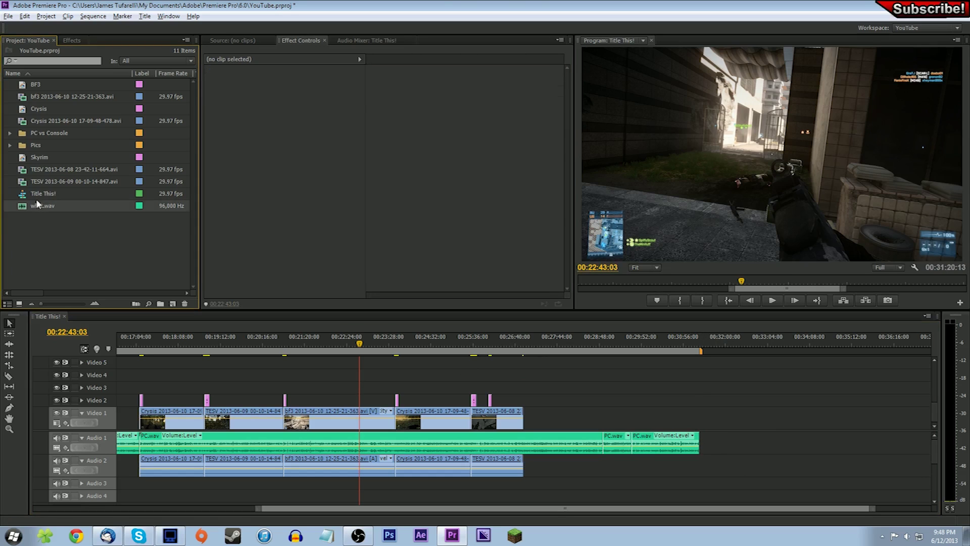
{"action": "key", "text": "Delete"}
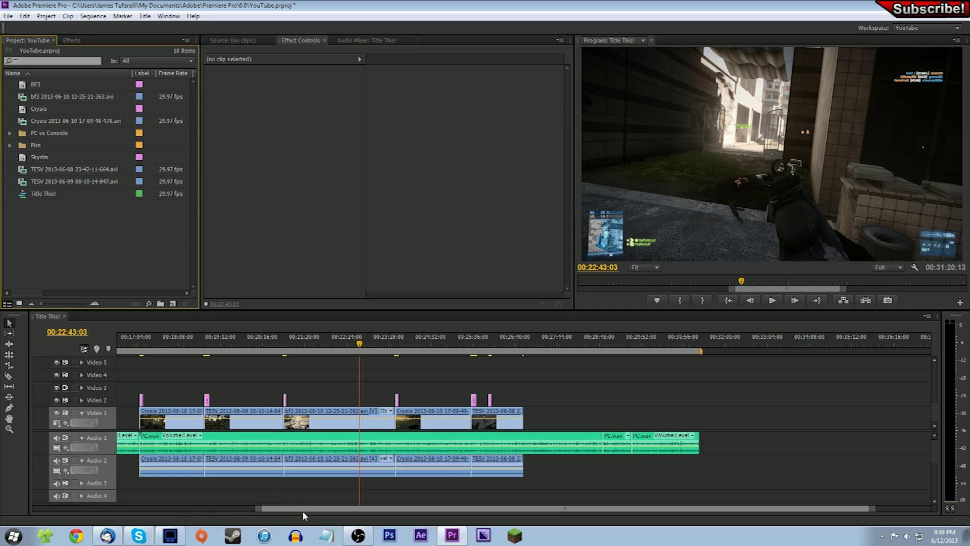
- Move the Title This! playhead back to about 00:14:26:23
{"action": "scroll", "coordinate": [129, 463], "scroll_direction": "up", "scroll_amount": 10}
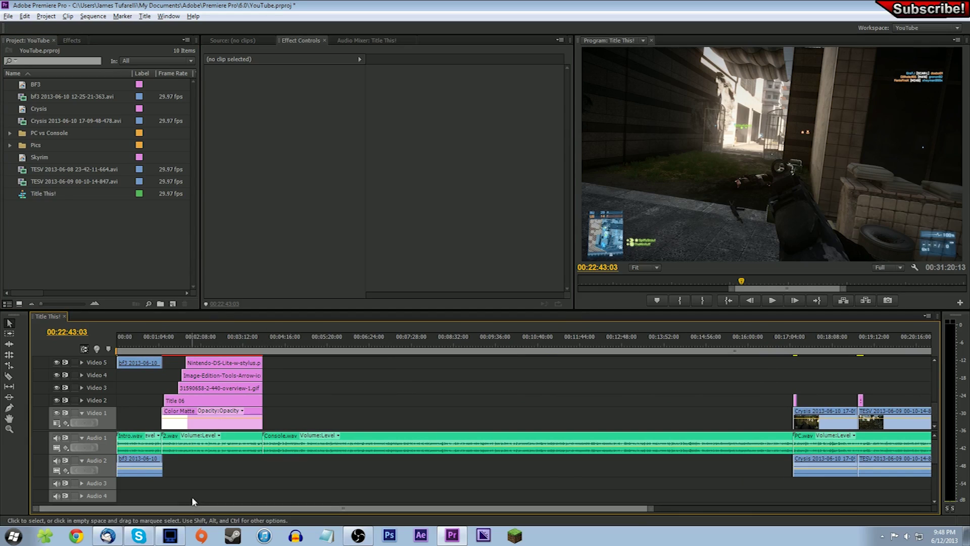
{"action": "left_click_drag", "start_coordinate": [193, 508], "coordinate": [292, 486]}
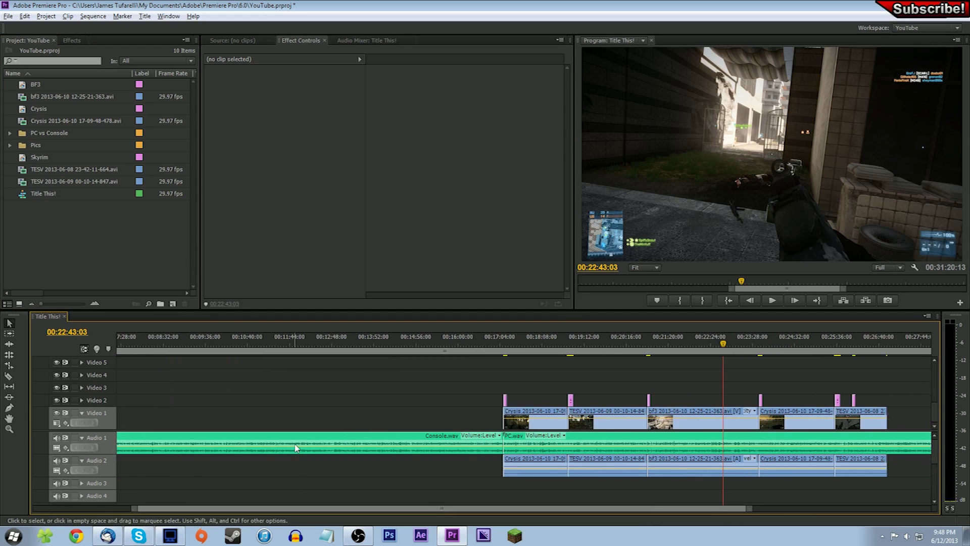
{"action": "left_click_drag", "start_coordinate": [444, 347], "coordinate": [398, 401]}
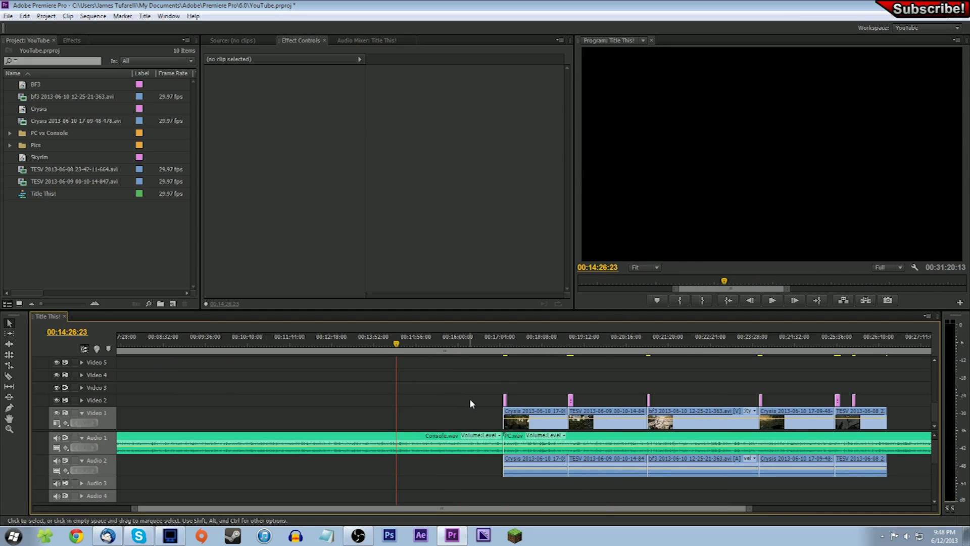
- Quit Premiere Pro without saving changes to the YouTube project
{"action": "key", "text": "ctrl+q"}
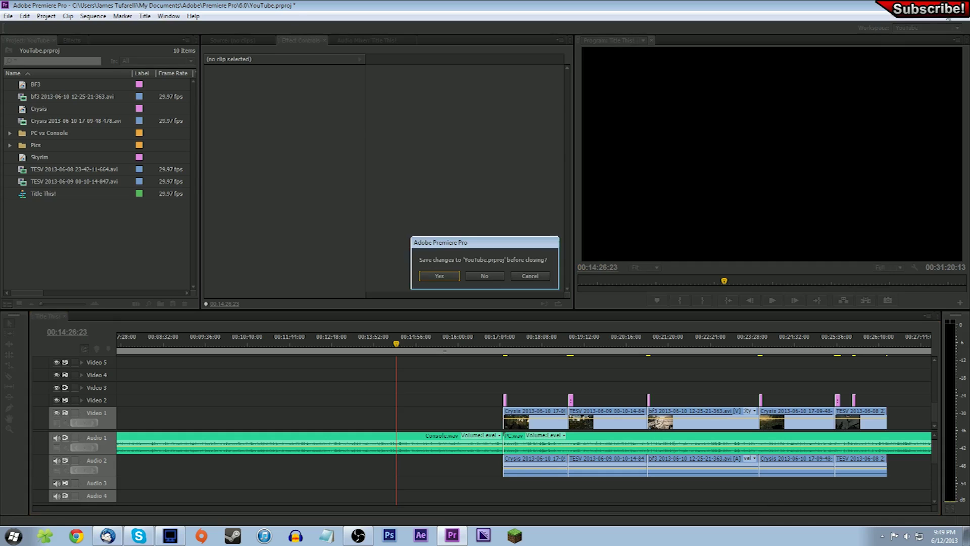
{"action": "left_click", "coordinate": [485, 276]}
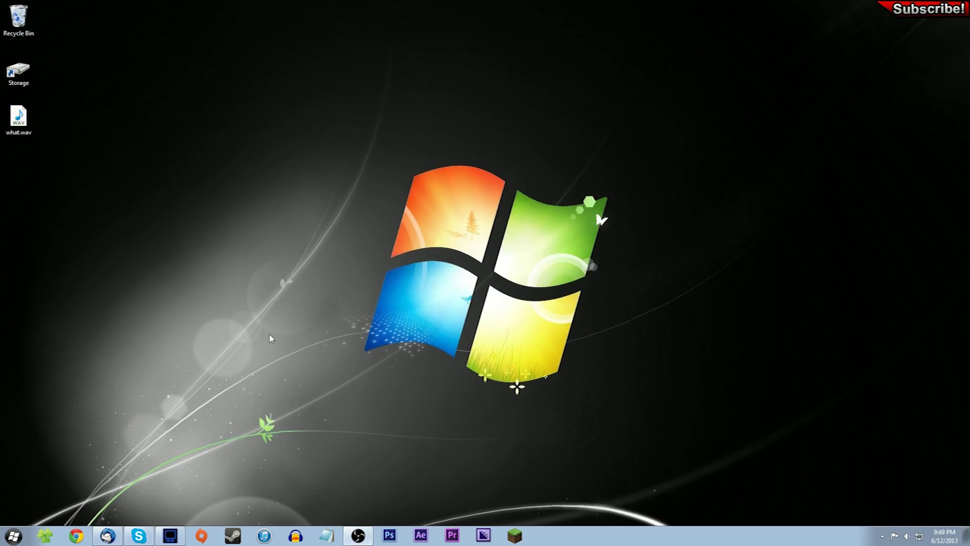